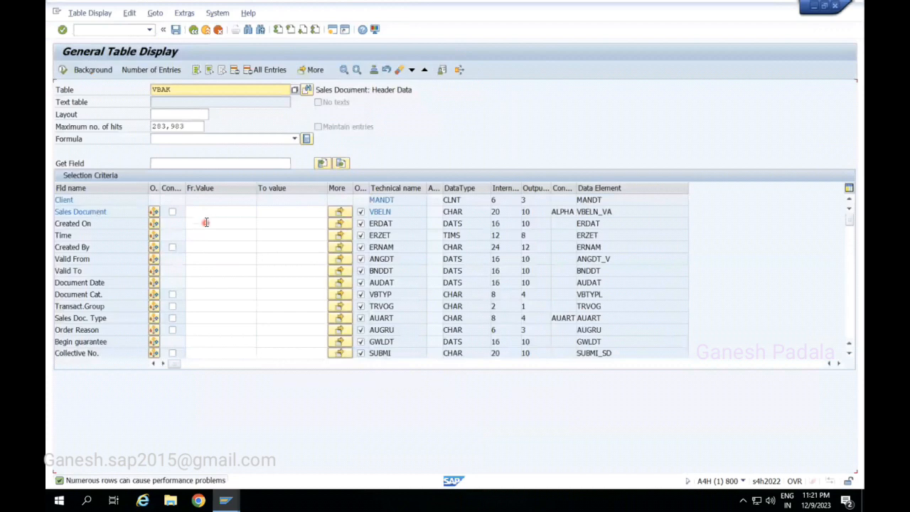
- Enter a Created On date range ending 09122023 in the VBAK selection criteria
{"action": "left_click", "coordinate": [202, 224]}
{"action": "type", "text": "0"}
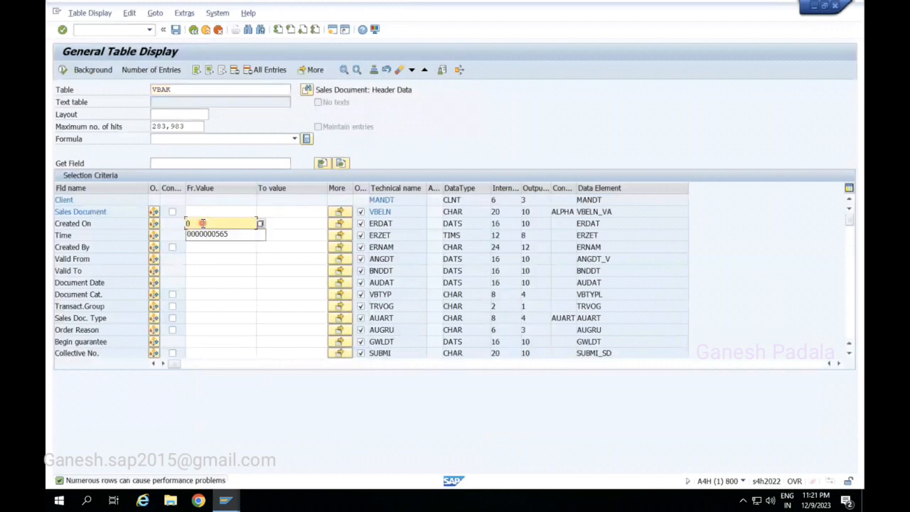
{"action": "type", "text": "1012023"}
{"action": "key", "text": "Tab"}
{"action": "type", "text": "0"}
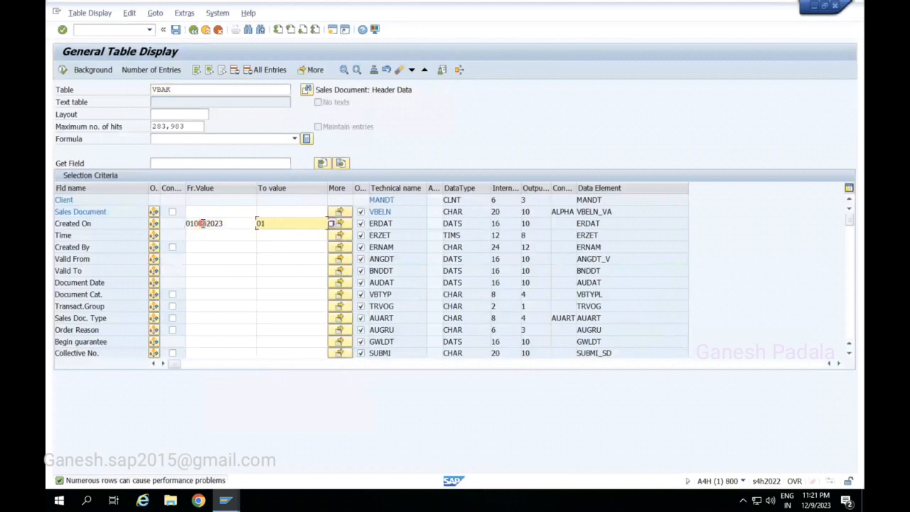
{"action": "key", "text": "BackSpace"}
{"action": "key", "text": "BackSpace"}
{"action": "type", "text": "09122023"}
{"action": "key", "text": "Return"}
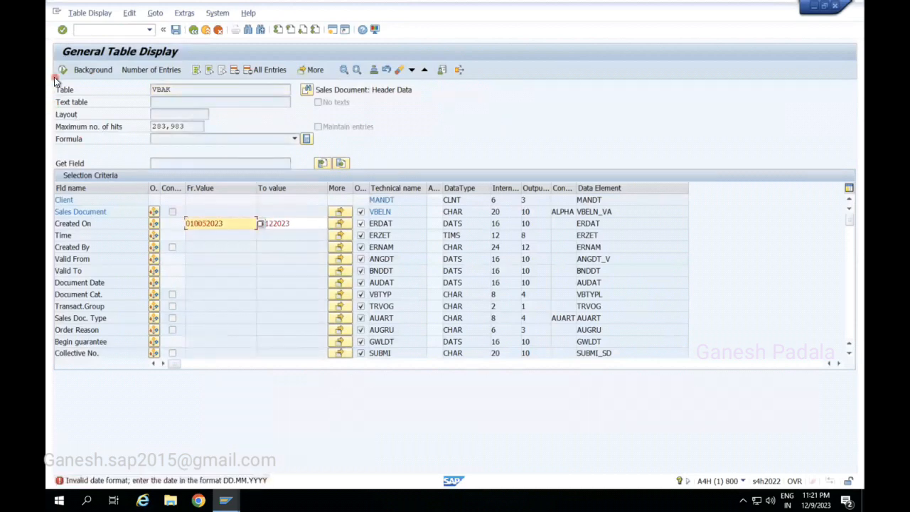
- Correct the malformed Created On start date and list the matching VBAK entries
{"action": "left_click", "coordinate": [63, 71]}
{"action": "left_click", "coordinate": [278, 224]}
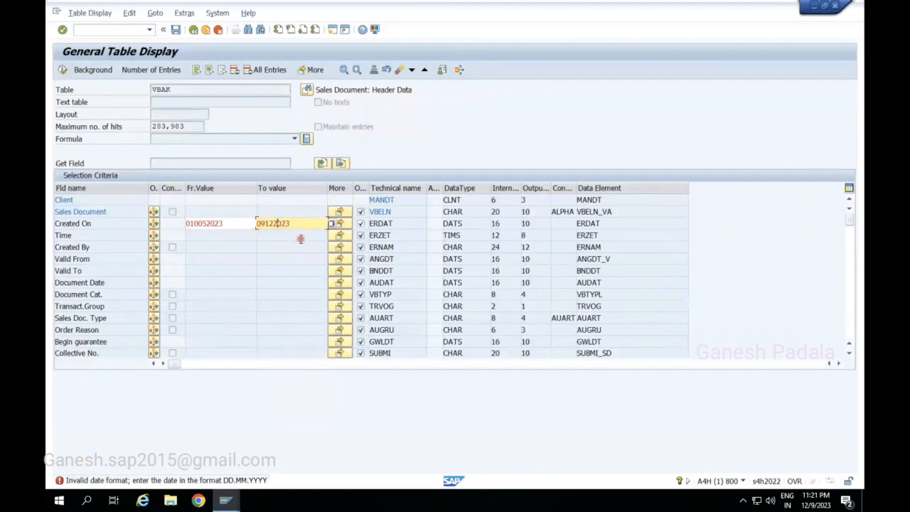
{"action": "left_click", "coordinate": [204, 225]}
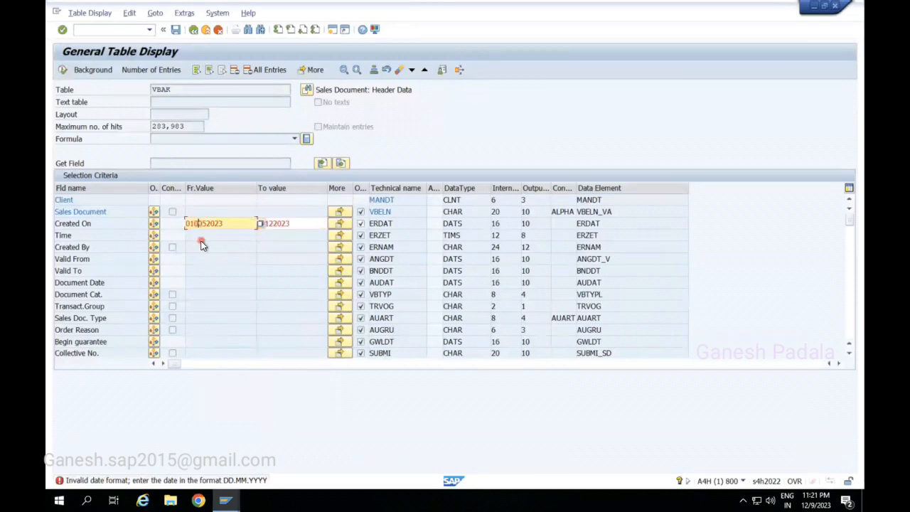
{"action": "key", "text": "F8"}
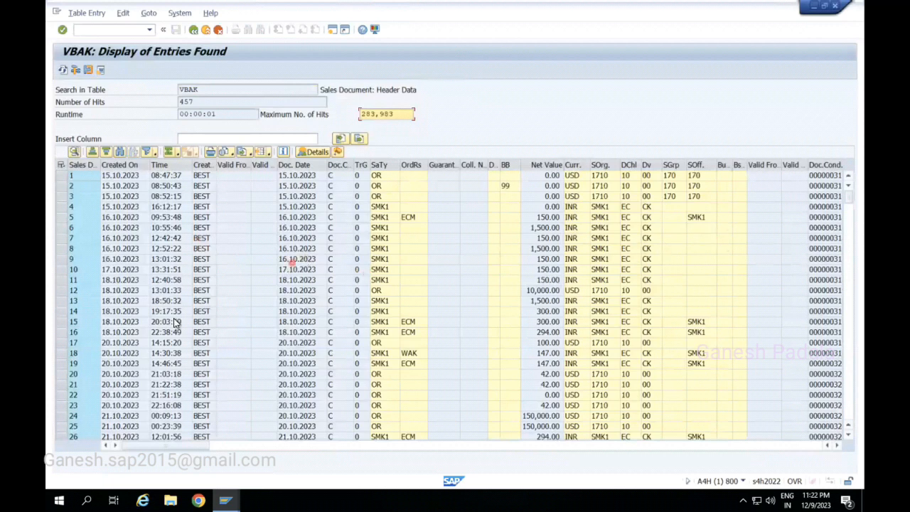
- Find the VBAK sales document created 23.10.2023 at 19:25:36 and open it for change with VA02 in a new session
{"action": "left_click", "coordinate": [82, 344]}
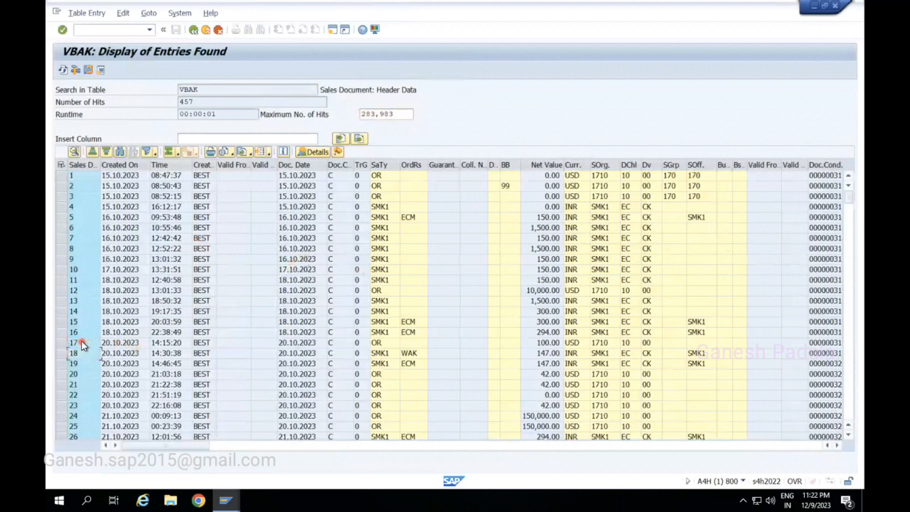
{"action": "scroll", "coordinate": [81, 344], "scroll_direction": "down", "scroll_amount": 1}
{"action": "scroll", "coordinate": [82, 344], "scroll_direction": "down", "scroll_amount": 4}
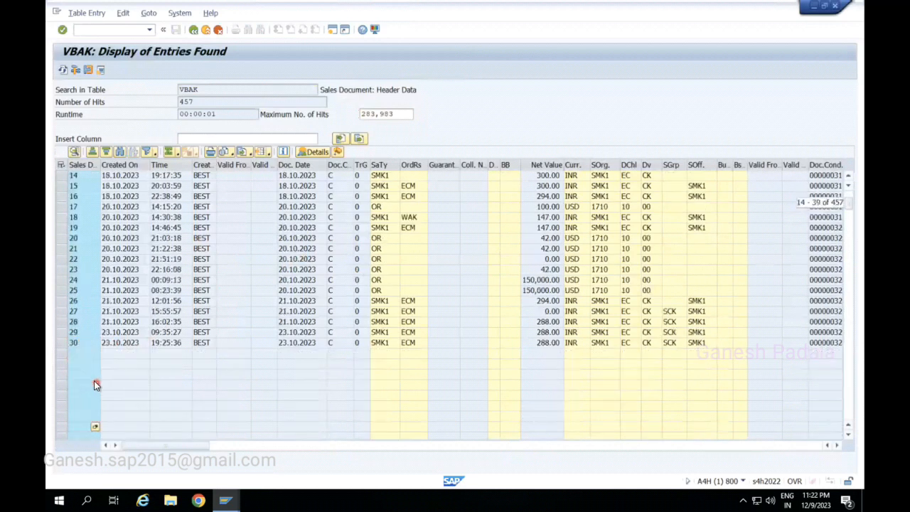
{"action": "left_click", "coordinate": [75, 345]}
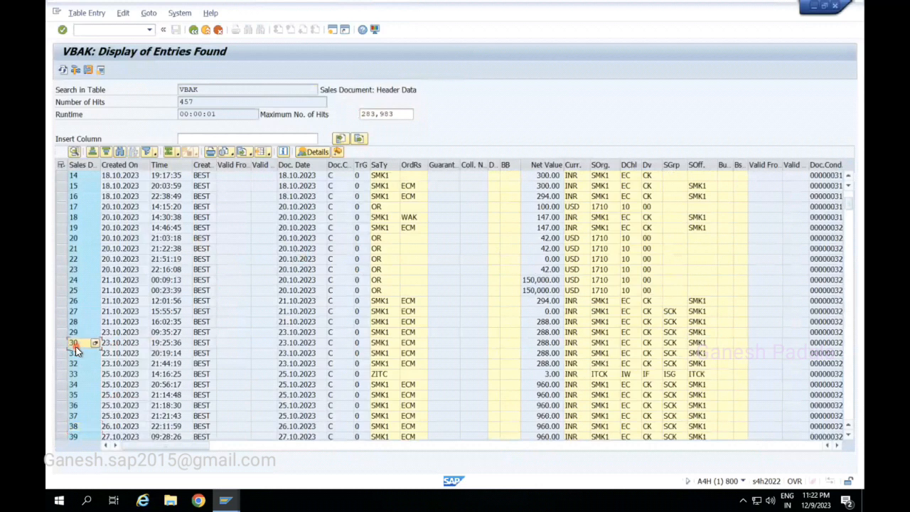
{"action": "left_click", "coordinate": [105, 29]}
{"action": "type", "text": "/OVA03"}
{"action": "key", "text": "Return"}
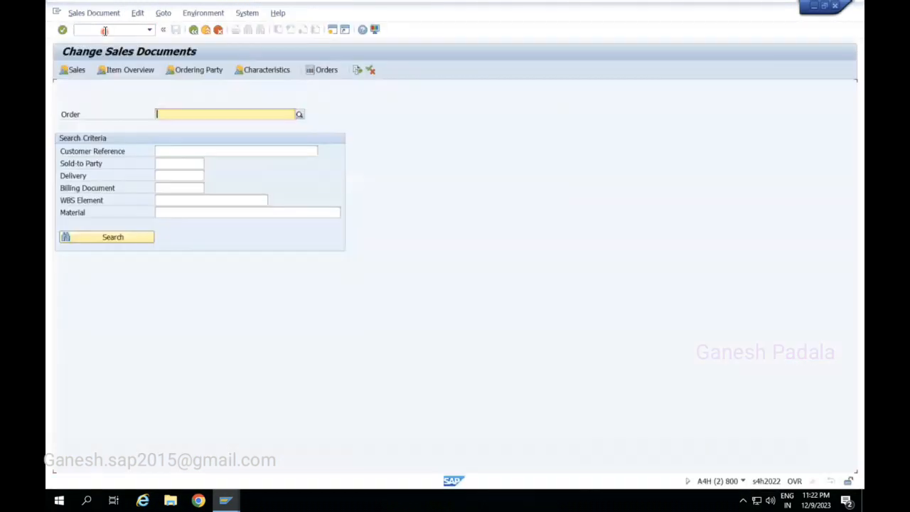
{"action": "type", "text": "30"}
{"action": "key", "text": "Return"}
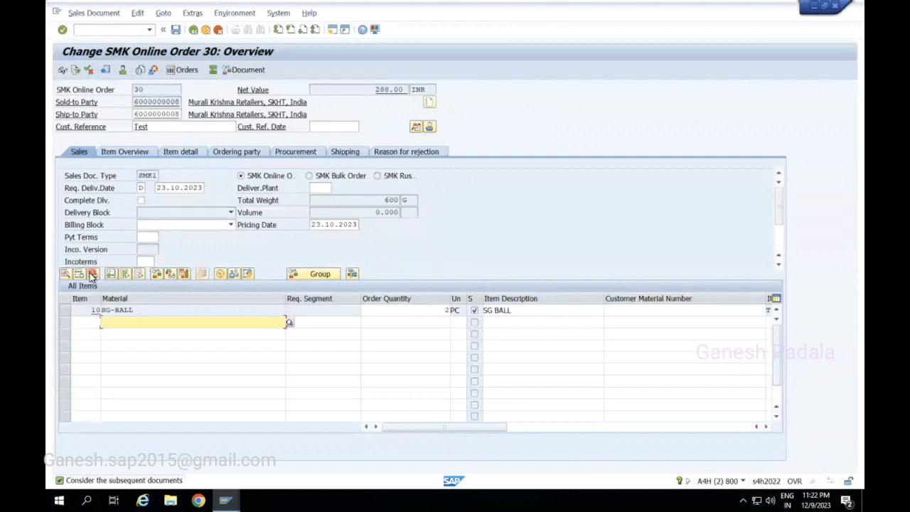
- Look through the order's item list, select item 10 (SG-BALL) and try to check its availability
{"action": "left_click", "coordinate": [65, 310]}
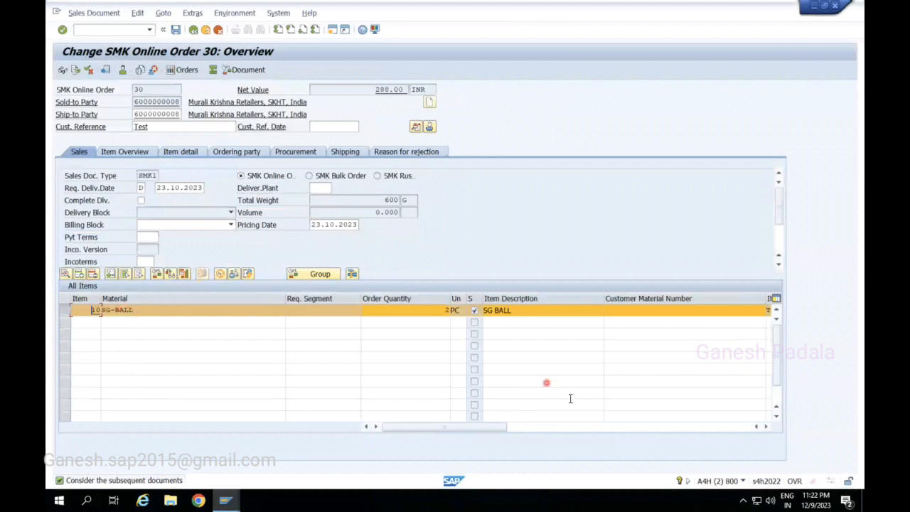
{"action": "left_click", "coordinate": [780, 396]}
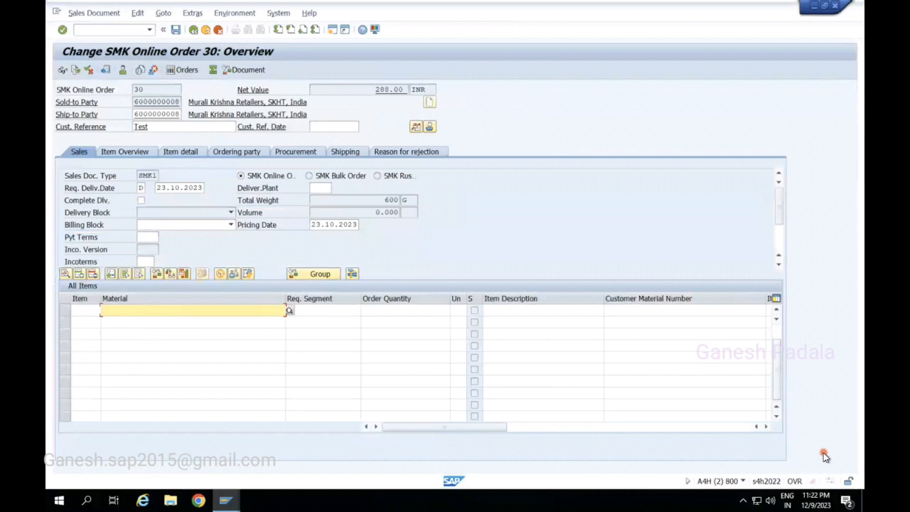
{"action": "left_click", "coordinate": [780, 334]}
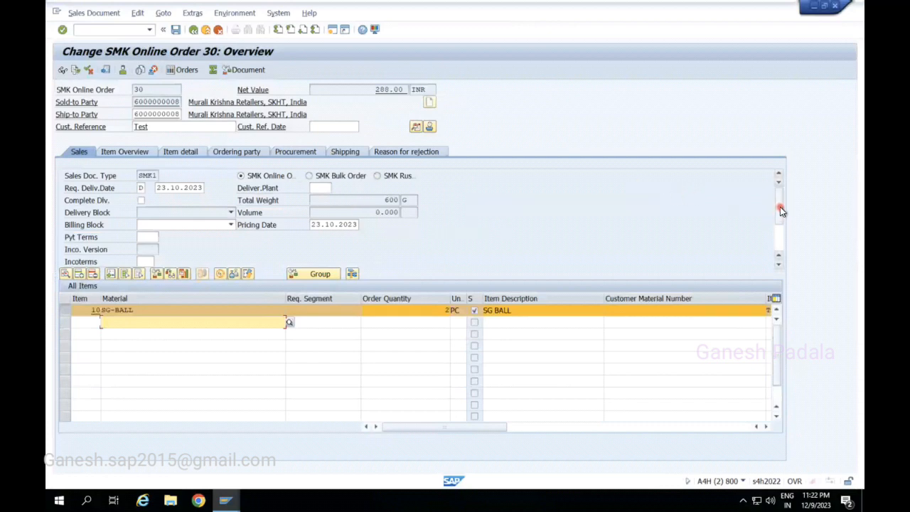
{"action": "left_click", "coordinate": [63, 310]}
{"action": "left_click", "coordinate": [61, 310]}
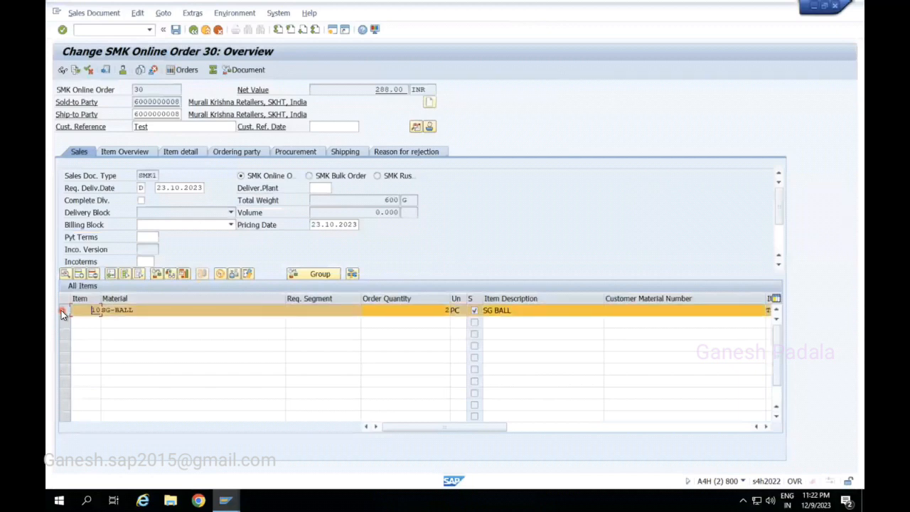
{"action": "left_click", "coordinate": [156, 280]}
- Open item 10's details and examine the order, rounded and confirmed quantities in its schedule lines
{"action": "left_click", "coordinate": [65, 275]}
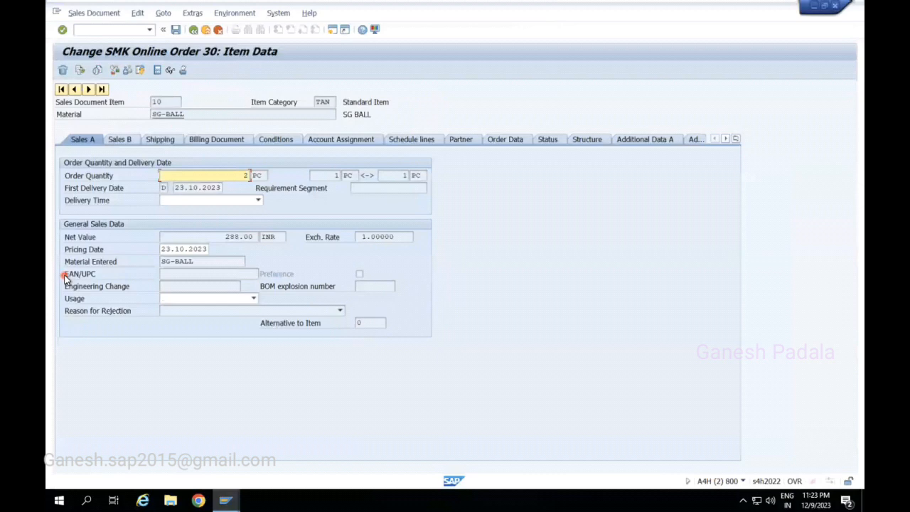
{"action": "left_click", "coordinate": [420, 142]}
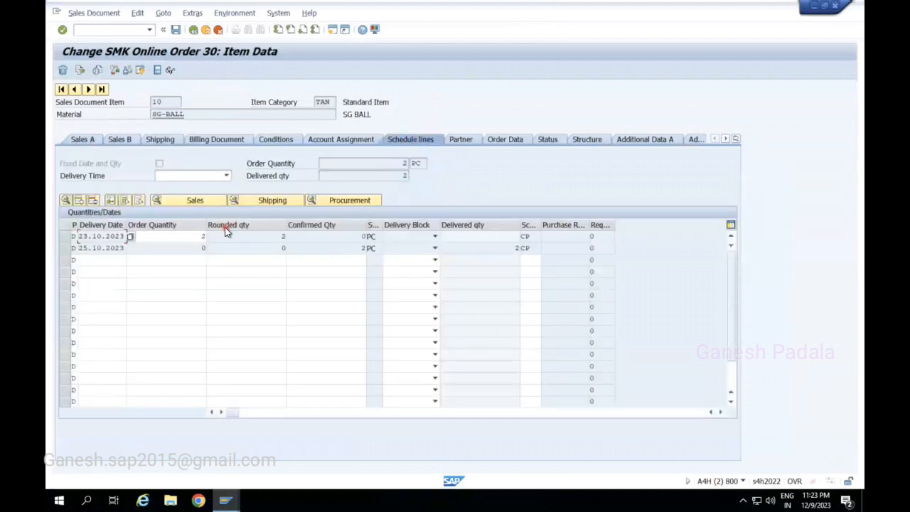
{"action": "left_click", "coordinate": [227, 251]}
{"action": "left_click", "coordinate": [178, 237]}
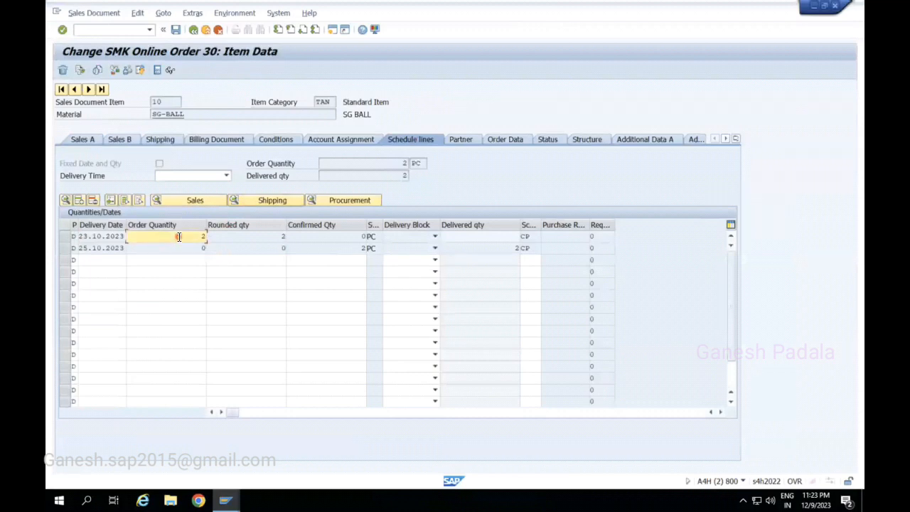
{"action": "left_click", "coordinate": [245, 237]}
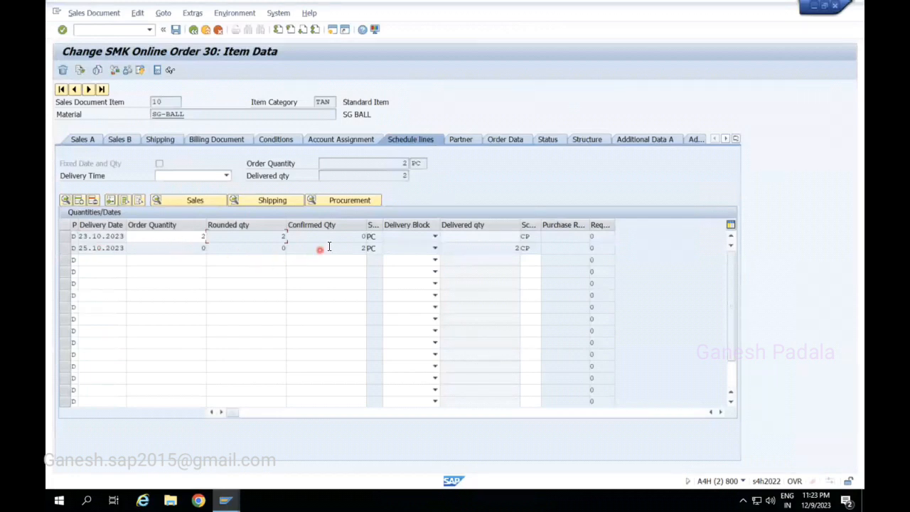
{"action": "left_click_drag", "start_coordinate": [359, 249], "coordinate": [377, 247]}
{"action": "left_click", "coordinate": [354, 236]}
{"action": "left_click", "coordinate": [365, 249]}
- Return to the order overview and try the availability check on item 10 (SG-BALL) again
{"action": "left_click", "coordinate": [193, 29]}
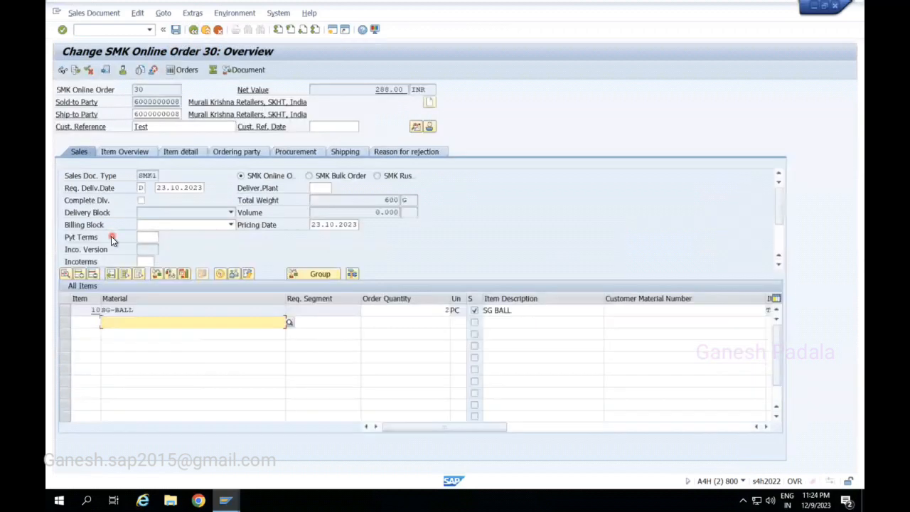
{"action": "left_click", "coordinate": [66, 310]}
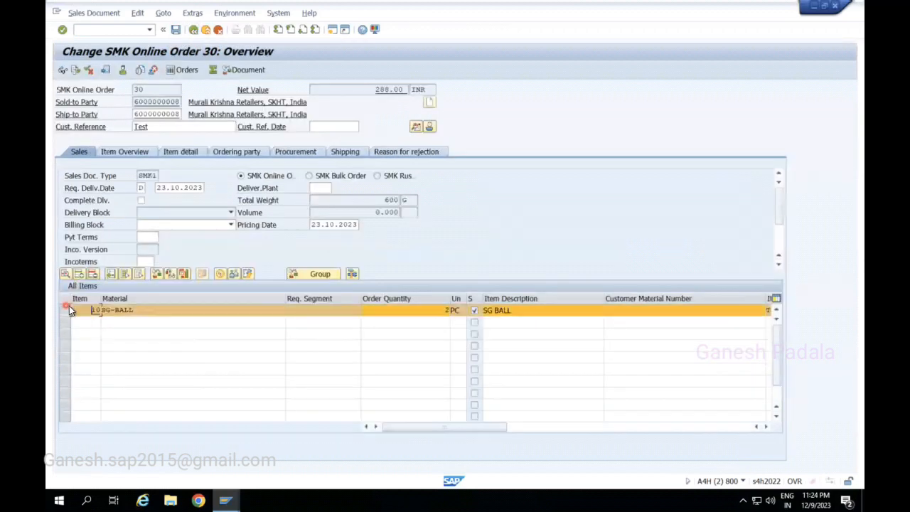
{"action": "left_click", "coordinate": [156, 276]}
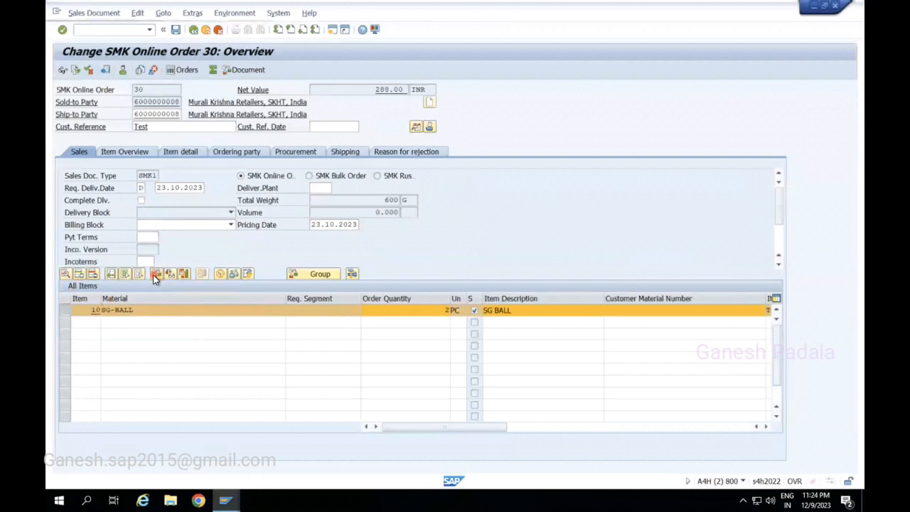
{"action": "left_click", "coordinate": [63, 310]}
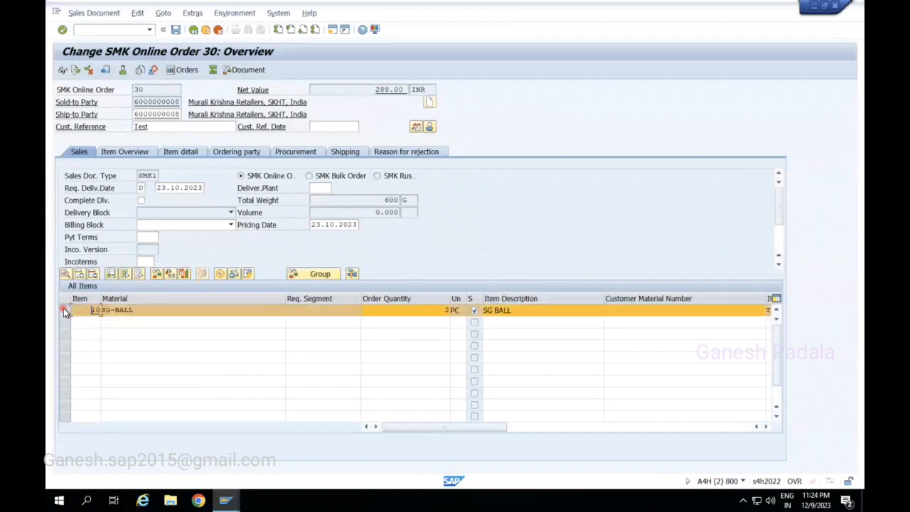
{"action": "left_click", "coordinate": [157, 275]}
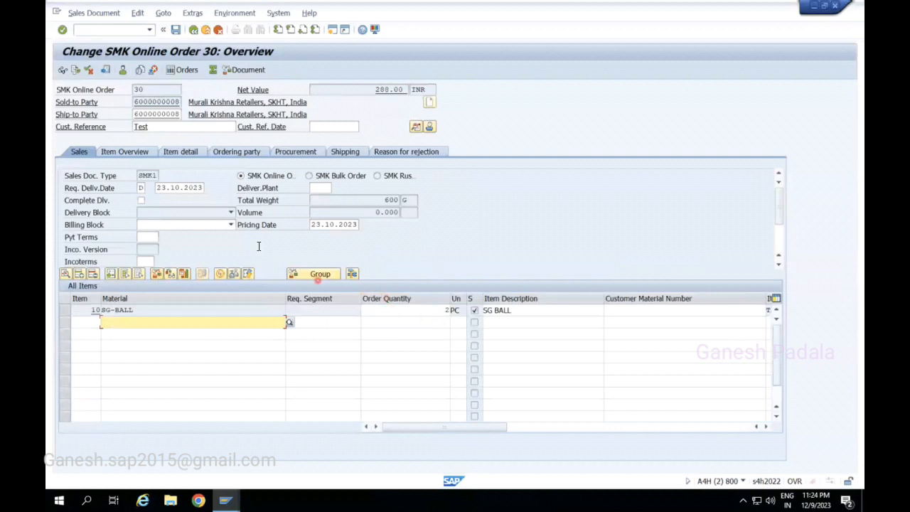
- Leave the current order and open the SMK online order with requested delivery date 02.11.2023 for change
{"action": "left_click", "coordinate": [193, 30]}
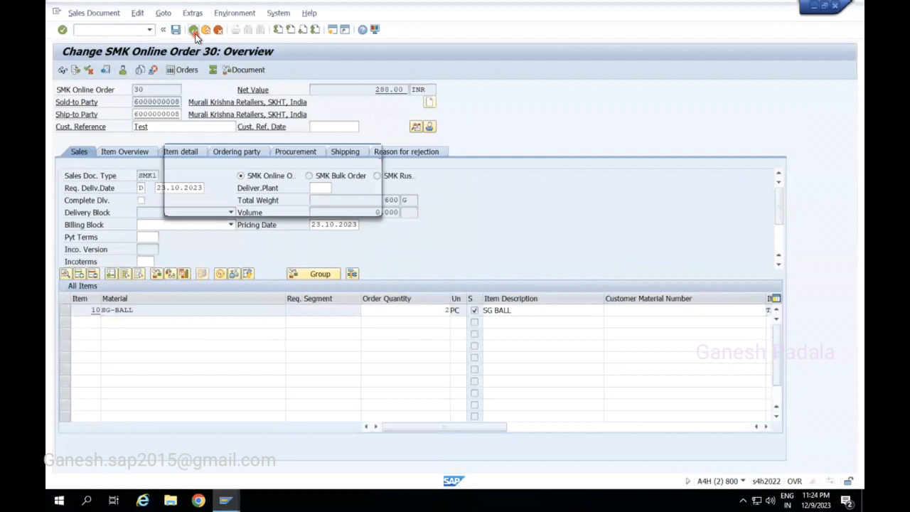
{"action": "left_click", "coordinate": [273, 205]}
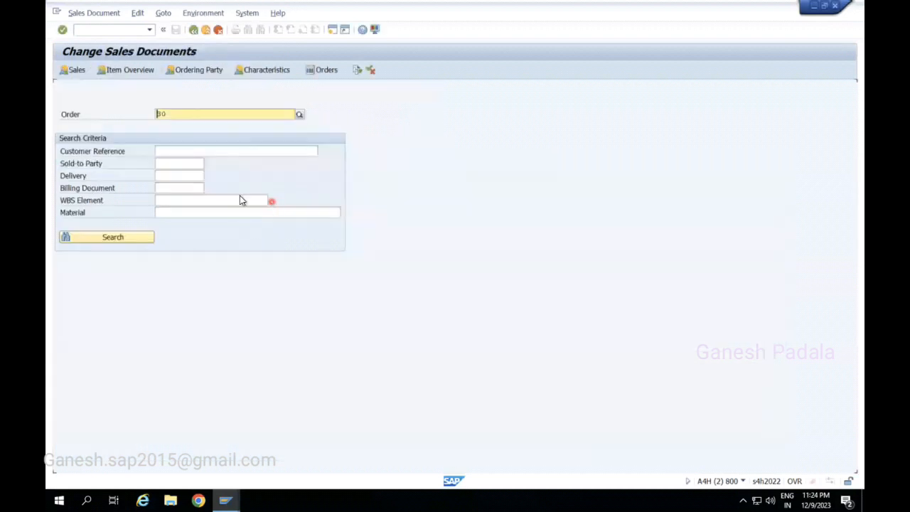
{"action": "key", "text": "BackSpace"}
{"action": "key", "text": "BackSpace"}
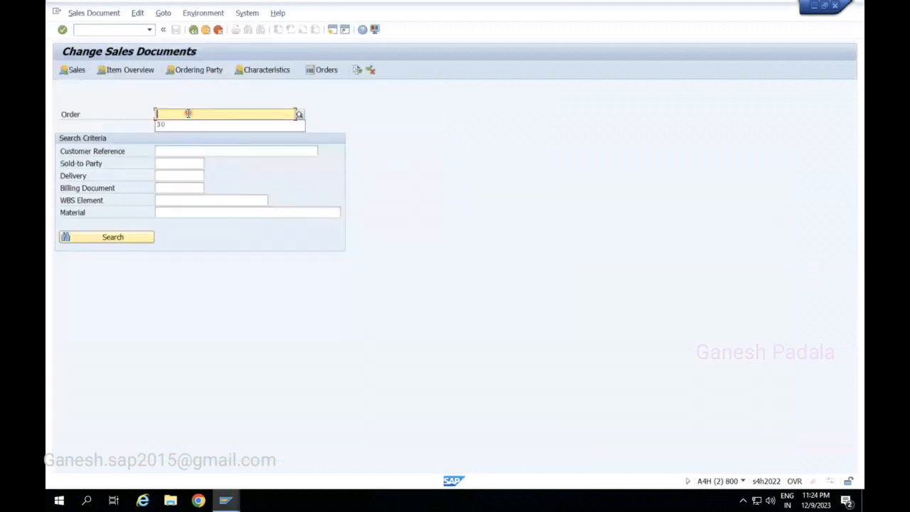
{"action": "type", "text": "56"}
{"action": "key", "text": "Return"}
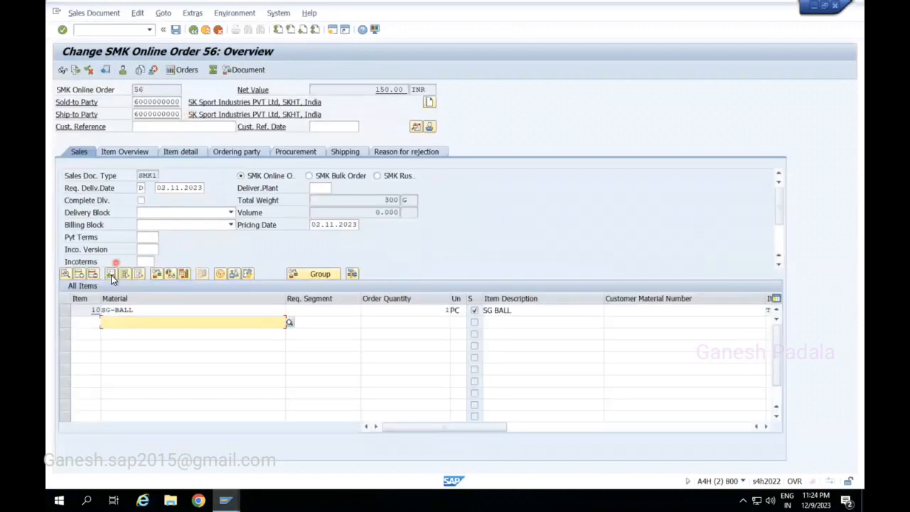
- Check availability of item 10 (SG-BALL) and accept the complete delivery proposal for 11.12.2023
{"action": "left_click", "coordinate": [65, 310]}
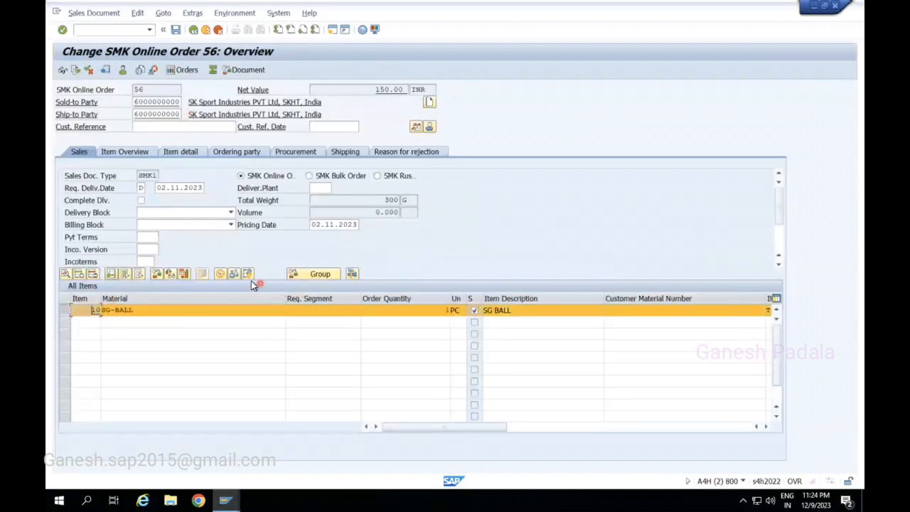
{"action": "left_click", "coordinate": [159, 276]}
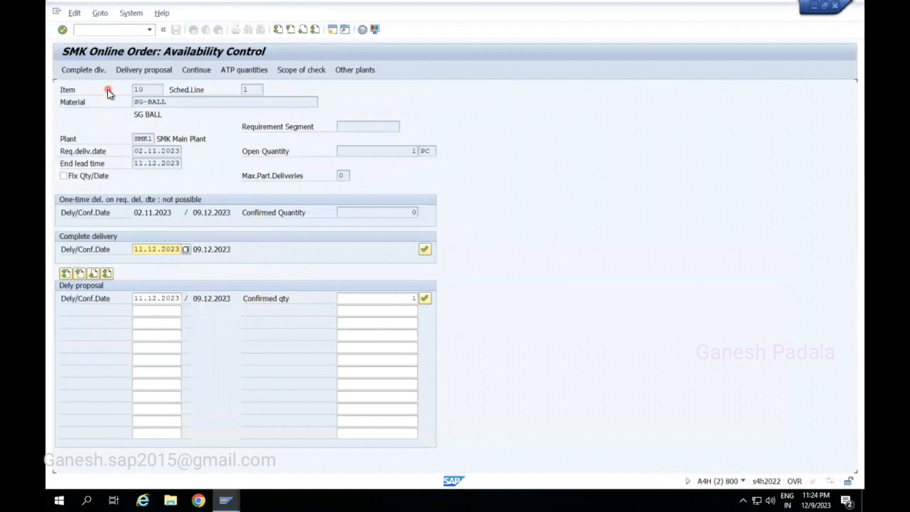
{"action": "left_click", "coordinate": [82, 72]}
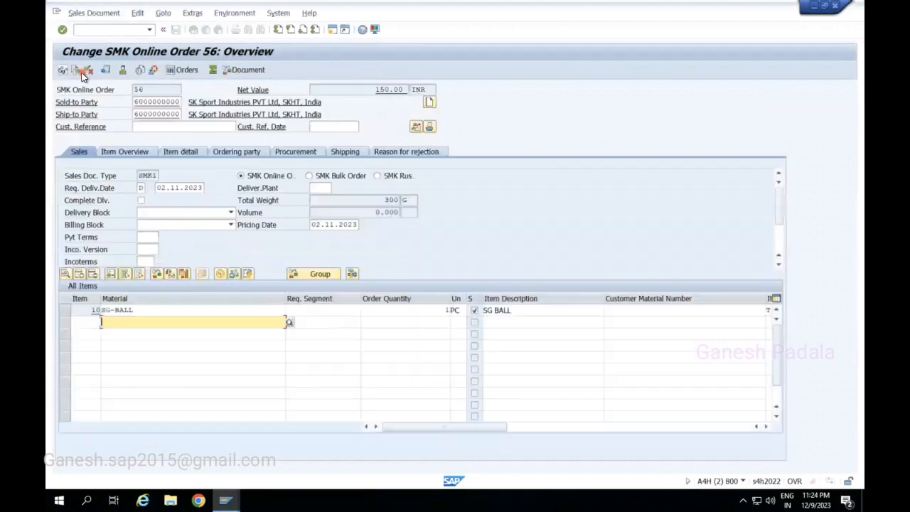
- Open the SG-BALL item's details and examine the dates, order quantities and confirmed quantities in its schedule lines
{"action": "left_click", "coordinate": [63, 313]}
{"action": "left_click", "coordinate": [66, 275]}
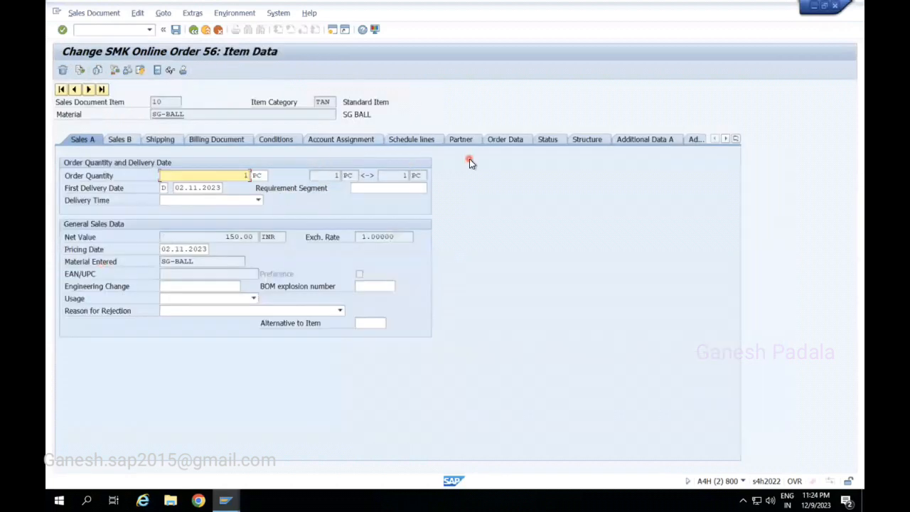
{"action": "left_click", "coordinate": [427, 139]}
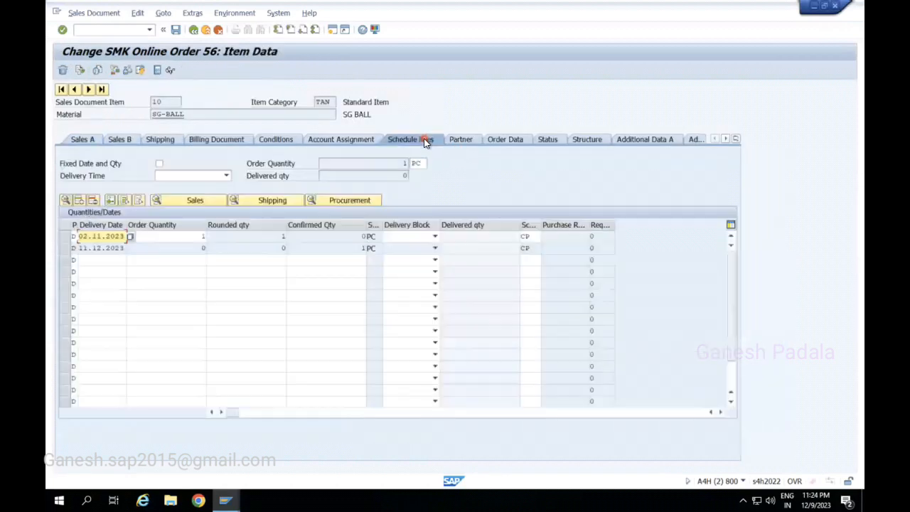
{"action": "left_click", "coordinate": [163, 247]}
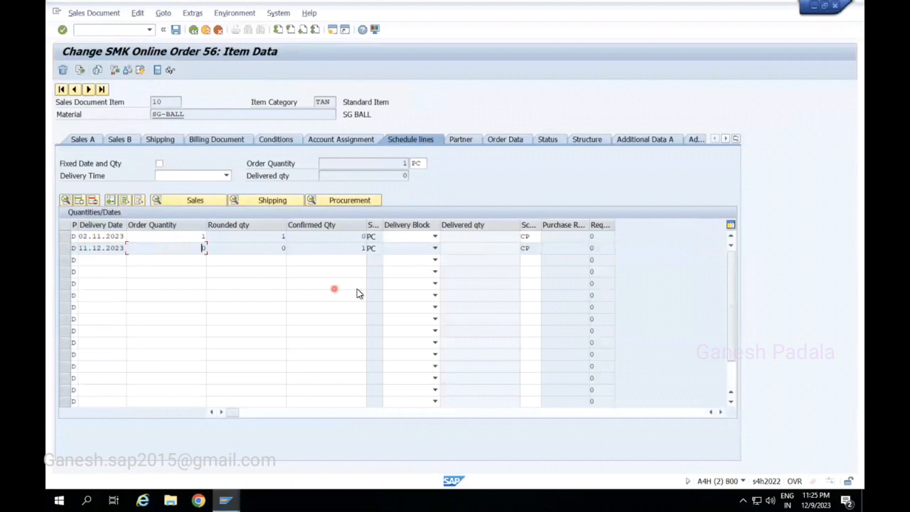
{"action": "left_click", "coordinate": [355, 248]}
{"action": "double_click", "coordinate": [369, 248]}
- Reopen the SMK online order for change with VA02 and examine the schedule lines of item 10 (SG-BALL)
{"action": "left_click", "coordinate": [94, 32]}
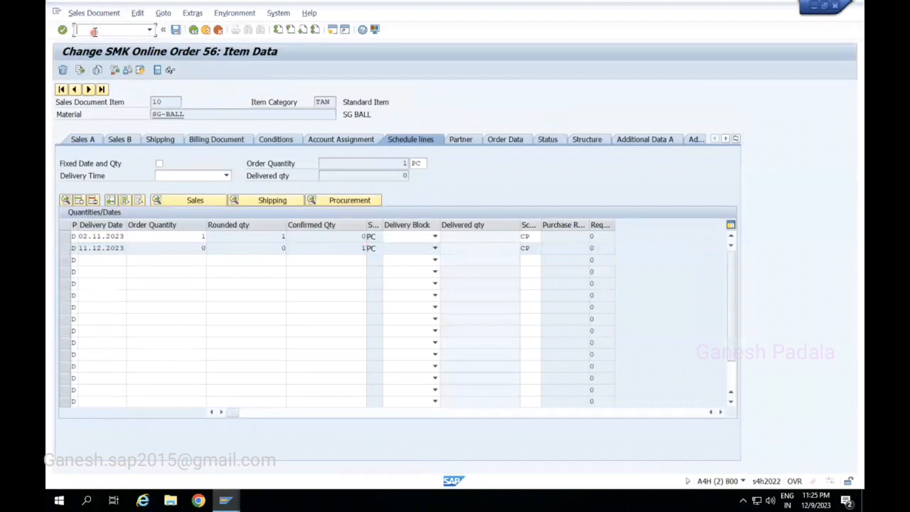
{"action": "type", "text": "/NVA02"}
{"action": "key", "text": "Return"}
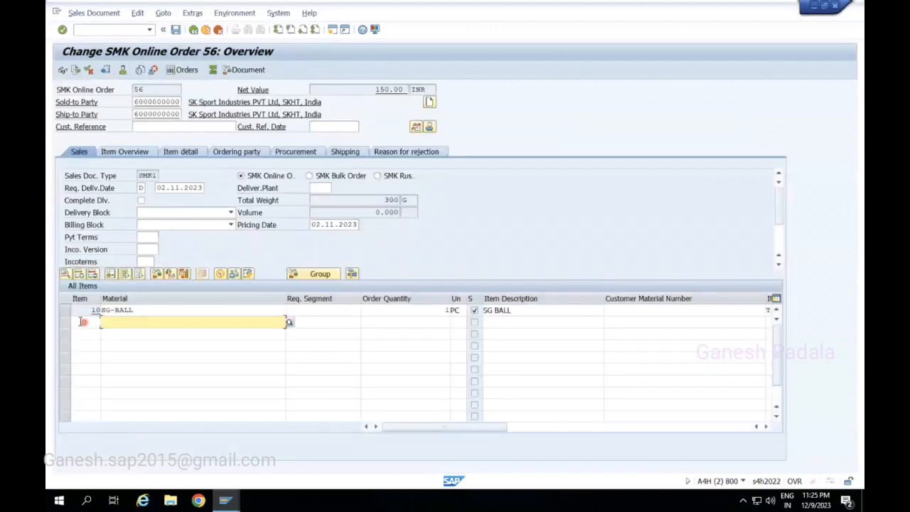
{"action": "left_click", "coordinate": [66, 311]}
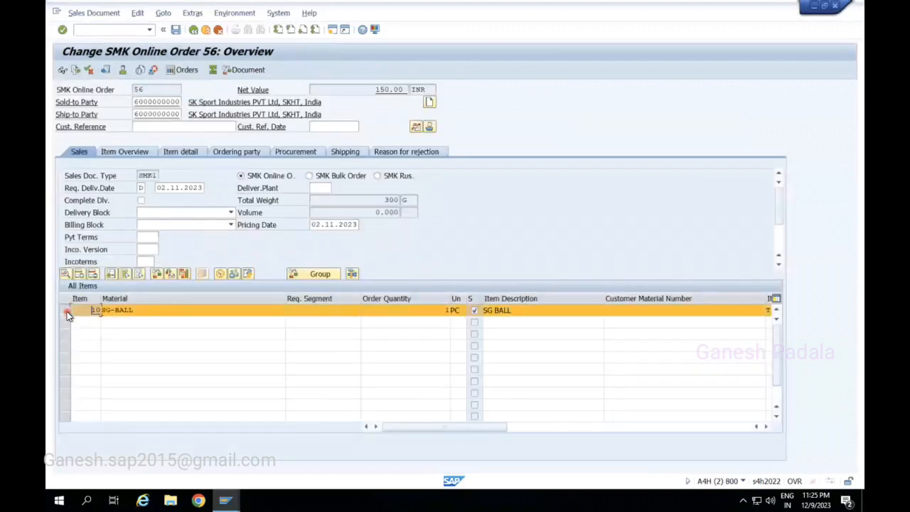
{"action": "left_click", "coordinate": [65, 274]}
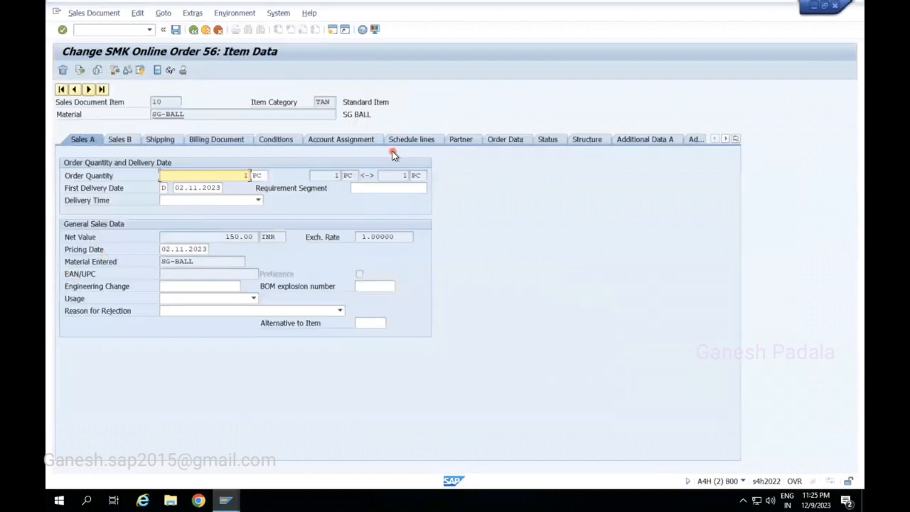
{"action": "left_click", "coordinate": [420, 139]}
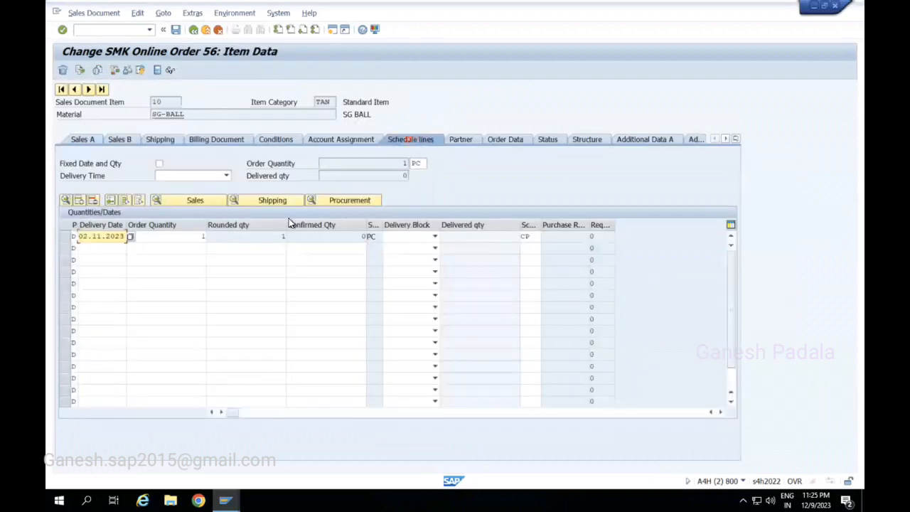
{"action": "left_click", "coordinate": [244, 241]}
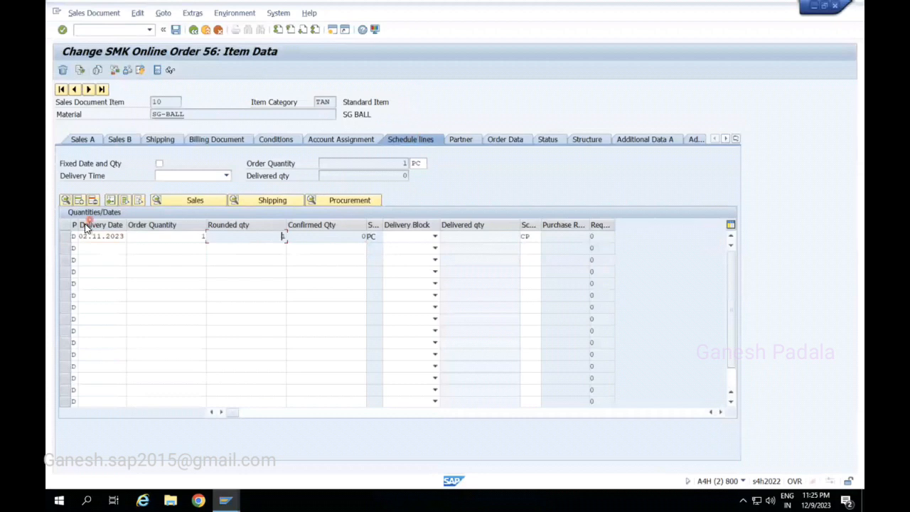
- Copy the material name SG-BALL and look through item 10's columns in the order overview
{"action": "left_click_drag", "start_coordinate": [187, 114], "coordinate": [127, 115]}
{"action": "key", "text": "ctrl+c"}
{"action": "left_click", "coordinate": [88, 141]}
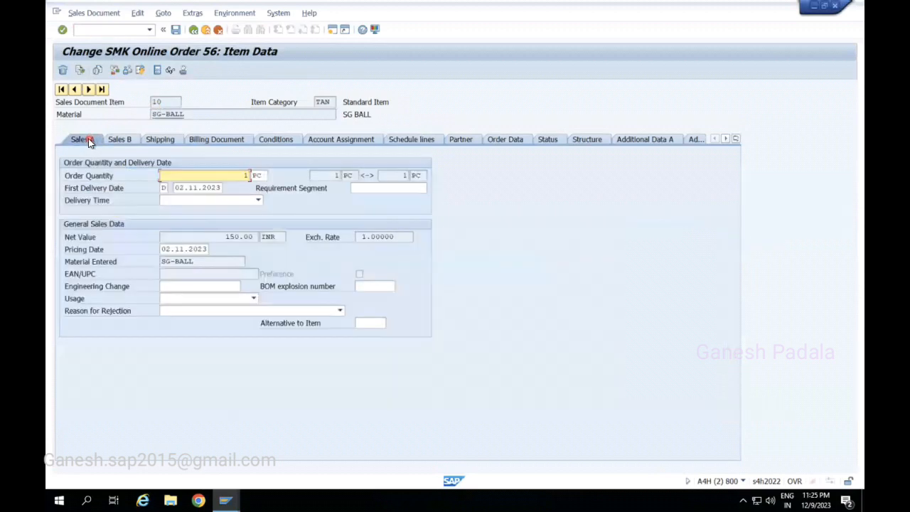
{"action": "left_click", "coordinate": [192, 29]}
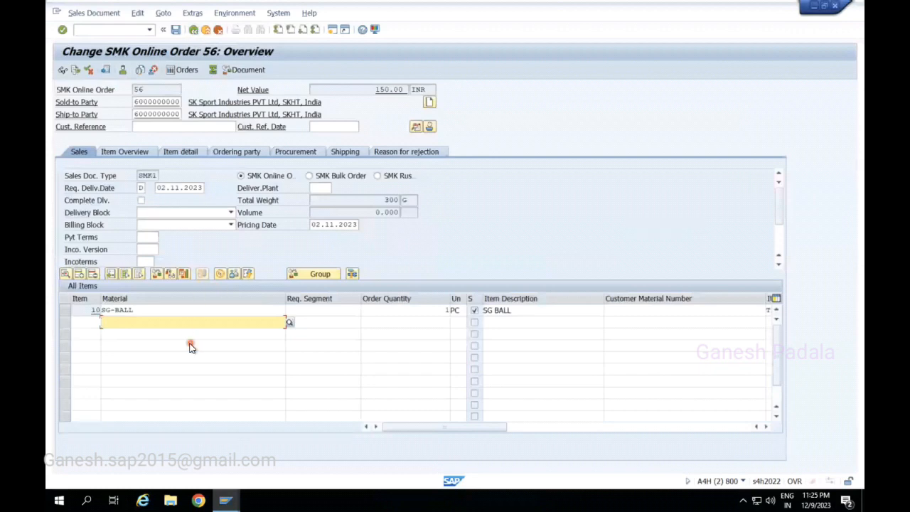
{"action": "left_click", "coordinate": [310, 310]}
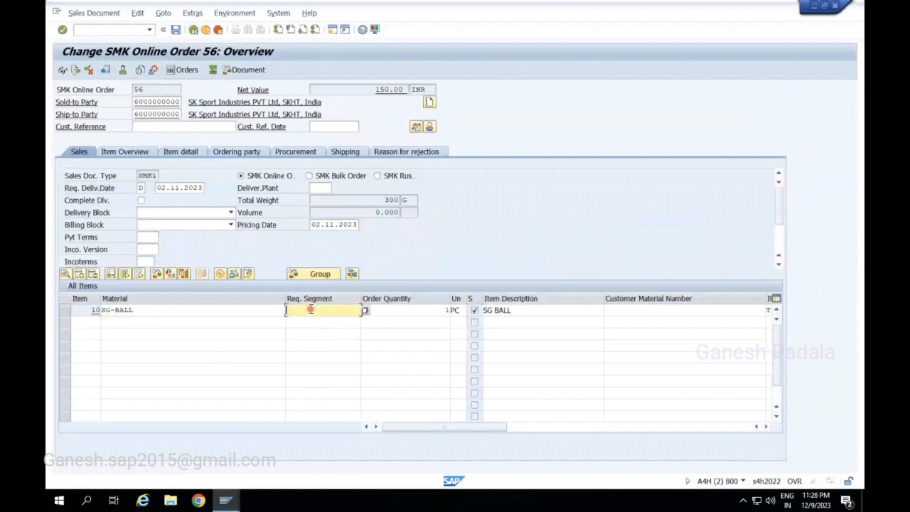
{"action": "left_click", "coordinate": [521, 428]}
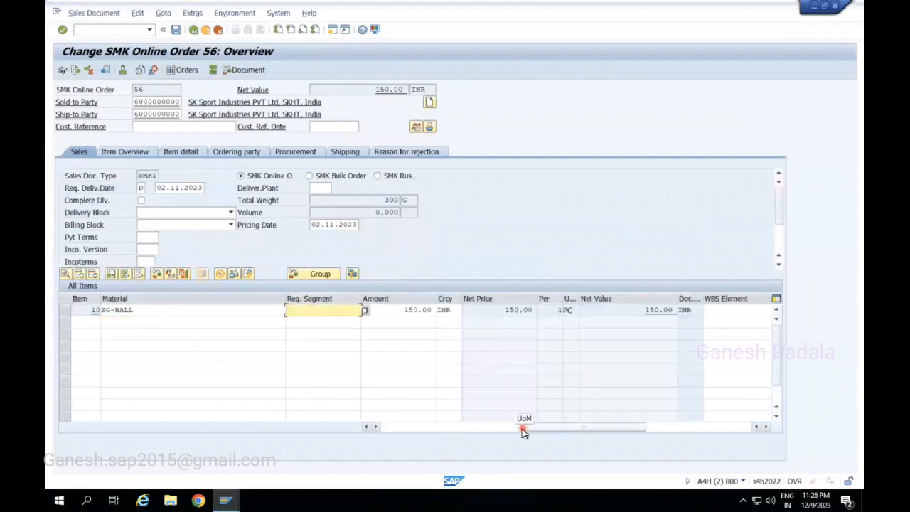
{"action": "left_click", "coordinate": [678, 433]}
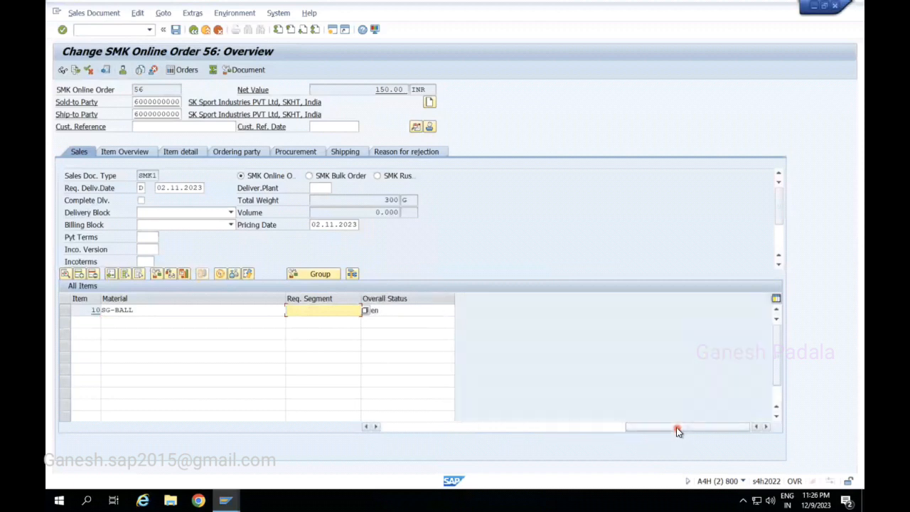
{"action": "left_click_drag", "start_coordinate": [701, 433], "coordinate": [346, 445]}
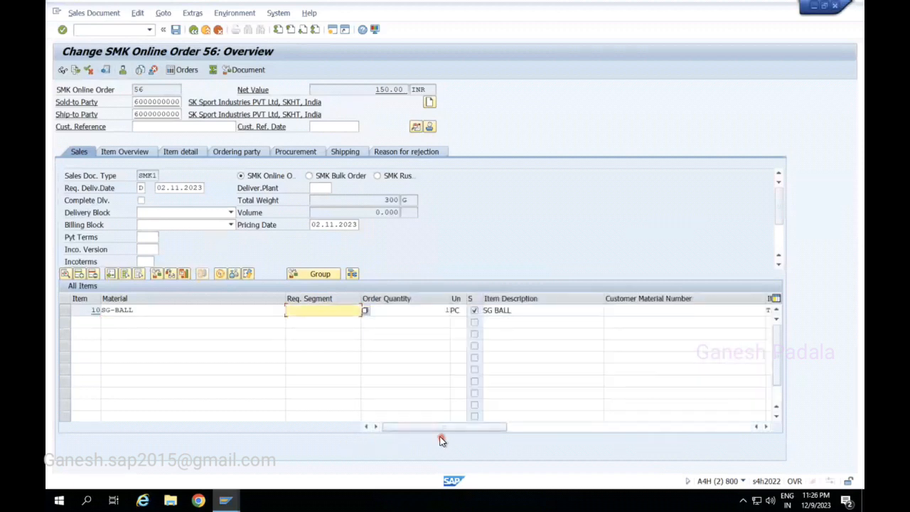
- Open the details of item 10 (SG-BALL) and check the plant in its shipping data
{"action": "left_click", "coordinate": [169, 309]}
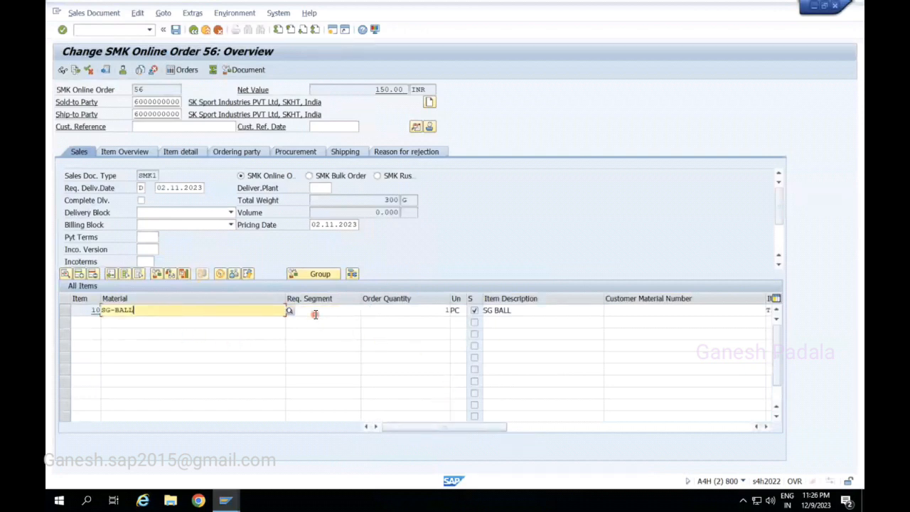
{"action": "left_click", "coordinate": [65, 310]}
{"action": "left_click", "coordinate": [63, 275]}
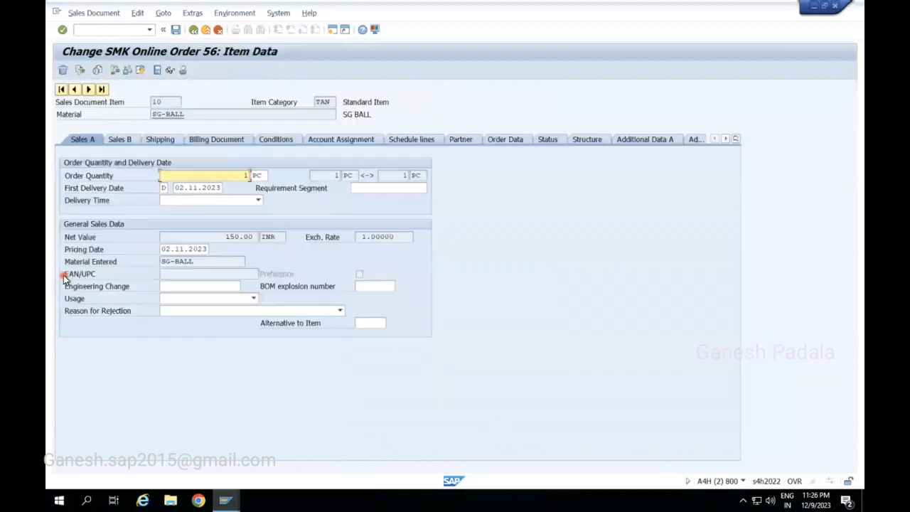
{"action": "left_click", "coordinate": [152, 141]}
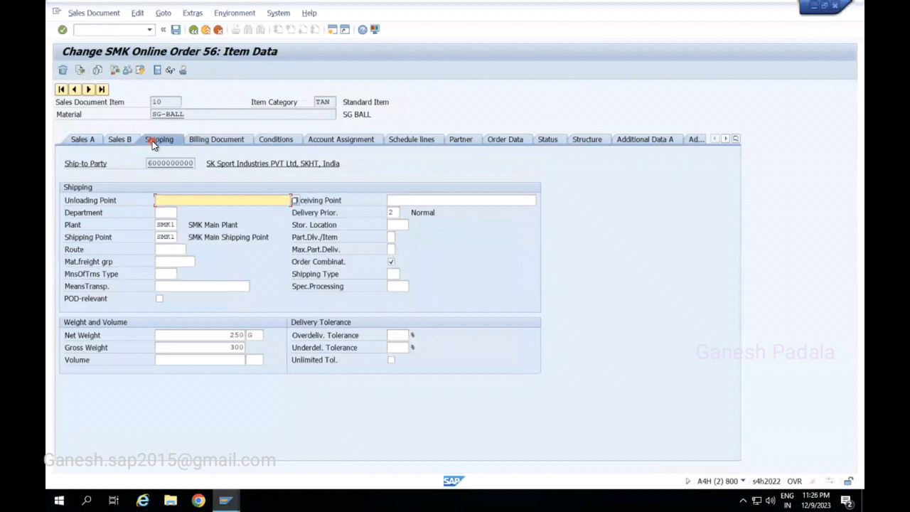
- Open the Display Warehouse Stocks of Material report in a new session and set the plant to SMK1
{"action": "left_click", "coordinate": [107, 33]}
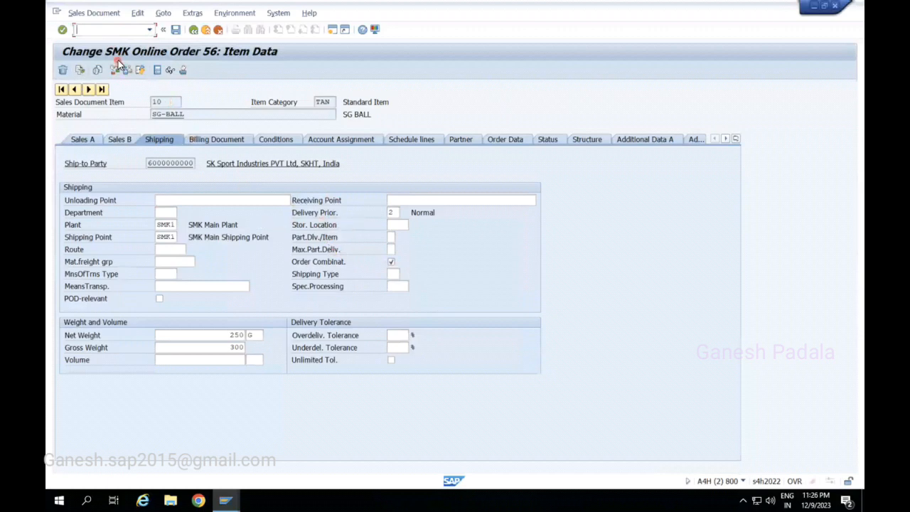
{"action": "type", "text": "/ova02"}
{"action": "key", "text": "Return"}
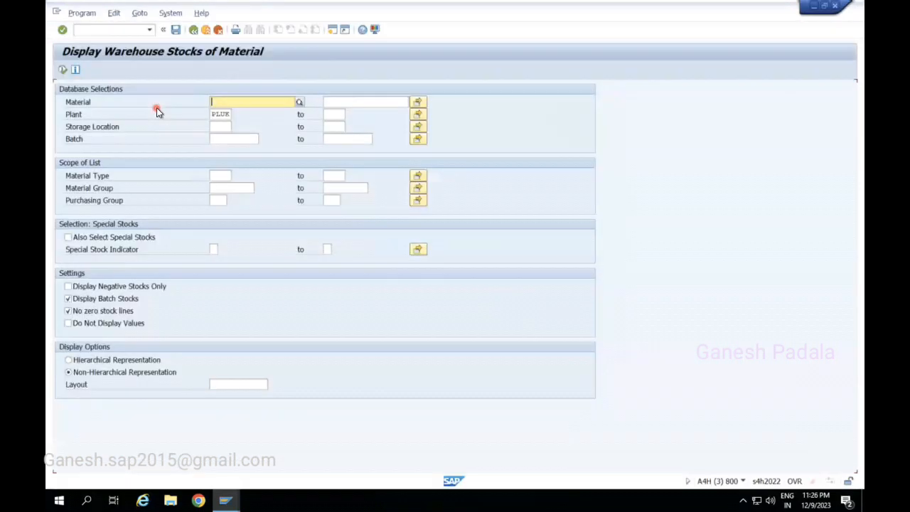
{"action": "key", "text": "Down"}
{"action": "key", "text": "Down"}
{"action": "key", "text": "Up"}
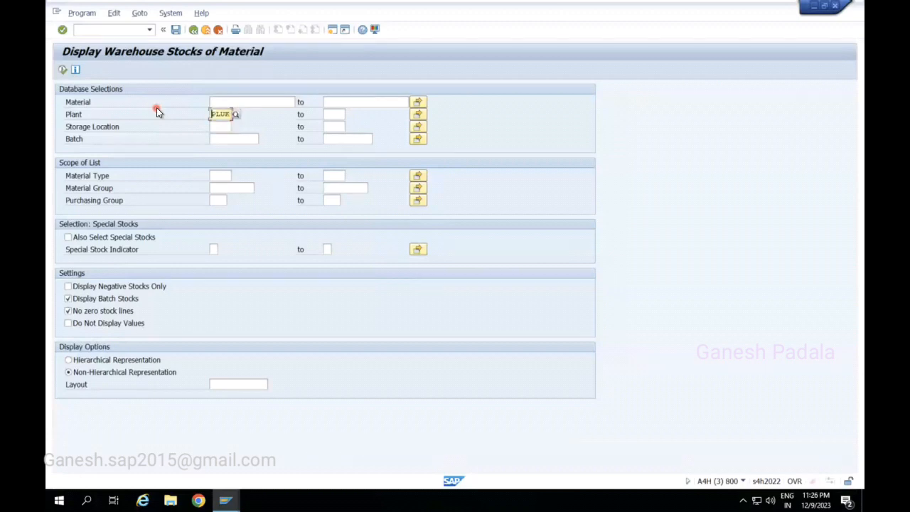
{"action": "type", "text": "SMK1"}
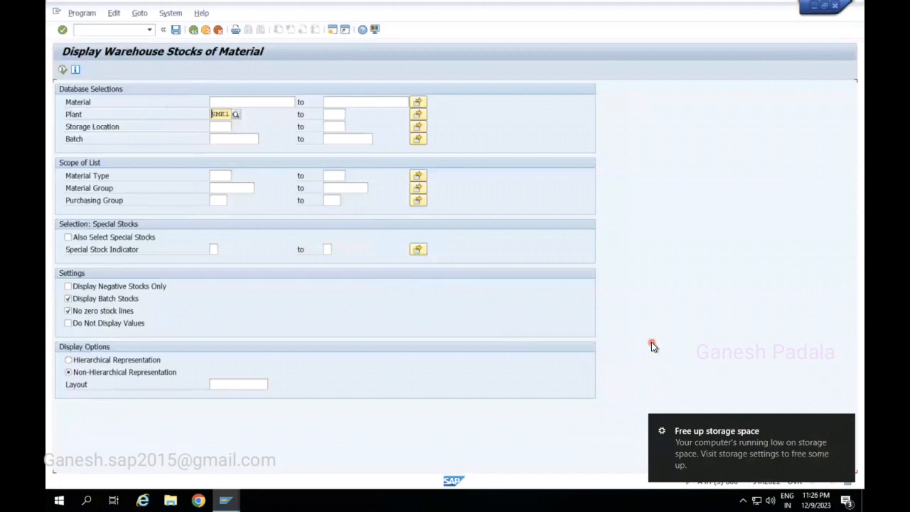
- Set the material to SG-BALL, run the warehouse stock report and check the unrestricted quantity
{"action": "left_click", "coordinate": [221, 102]}
{"action": "type", "text": "SG-BALL"}
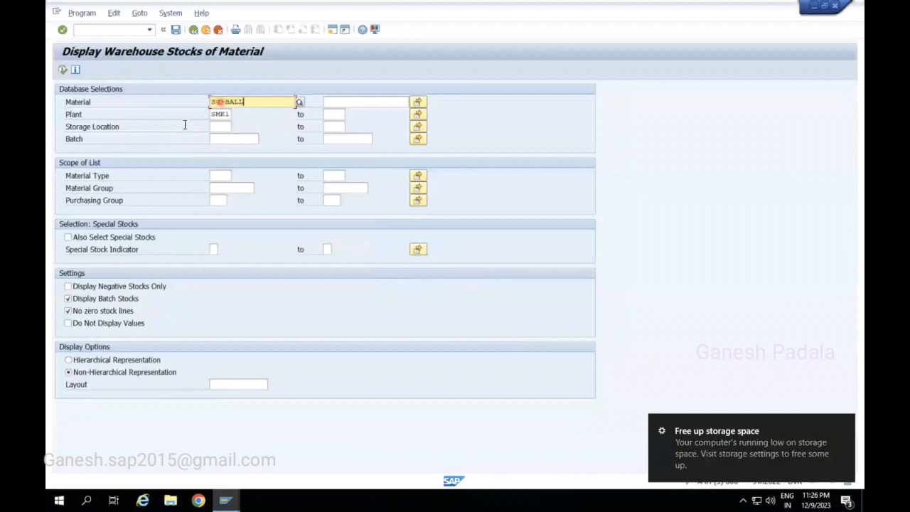
{"action": "left_click", "coordinate": [63, 69]}
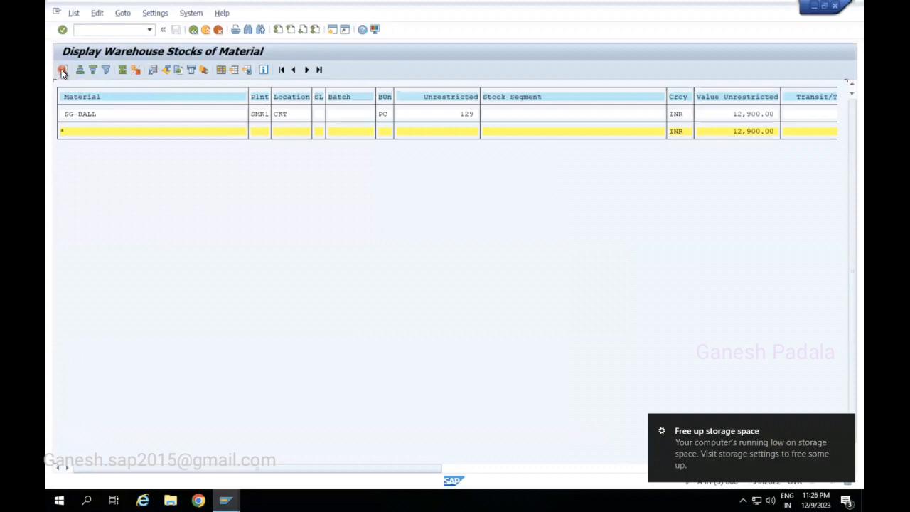
{"action": "left_click", "coordinate": [465, 114]}
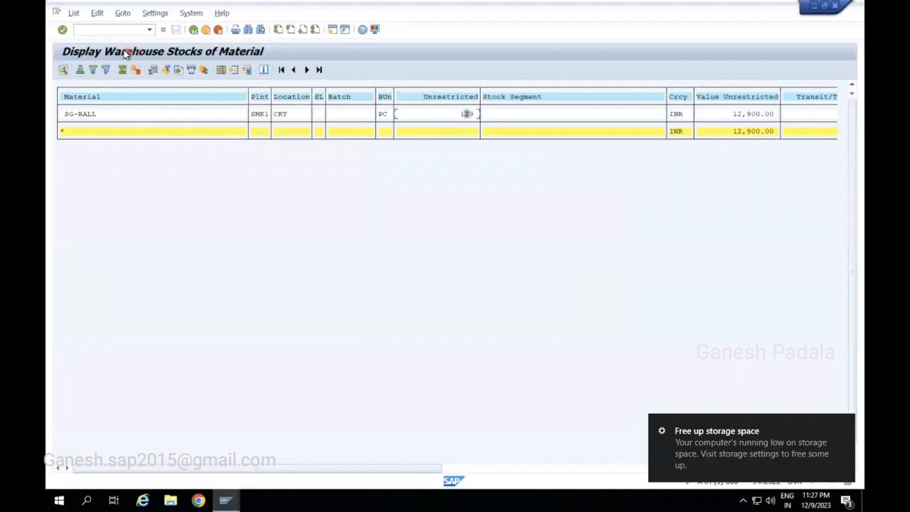
- Leave the stock report and try to open the SMK online order for change with VA02 in the same session
{"action": "left_click", "coordinate": [104, 29]}
{"action": "type", "text": "/N"}
{"action": "type", "text": "VA0"}
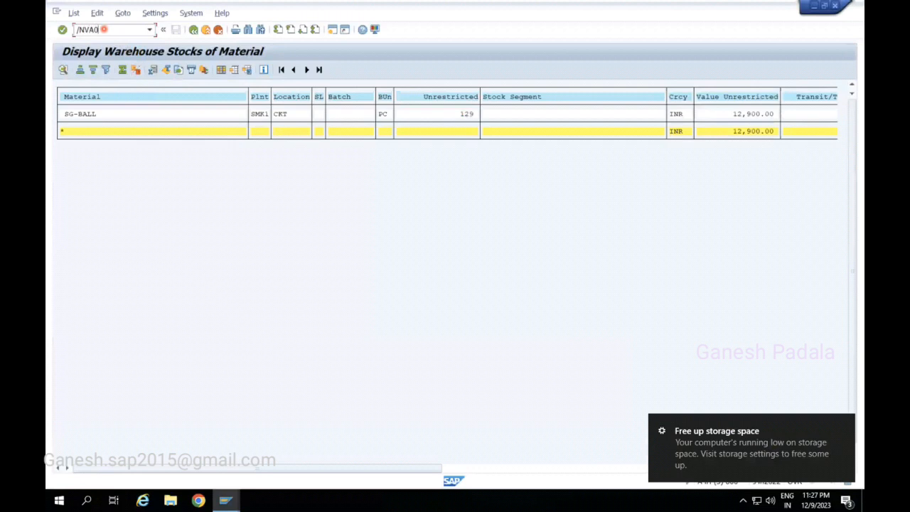
{"action": "type", "text": "2"}
{"action": "key", "text": "Return"}
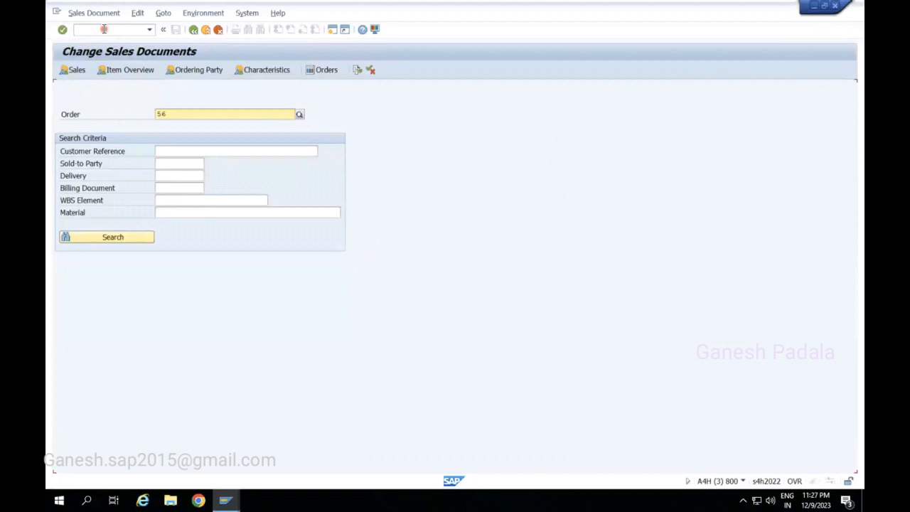
{"action": "key", "text": "Return"}
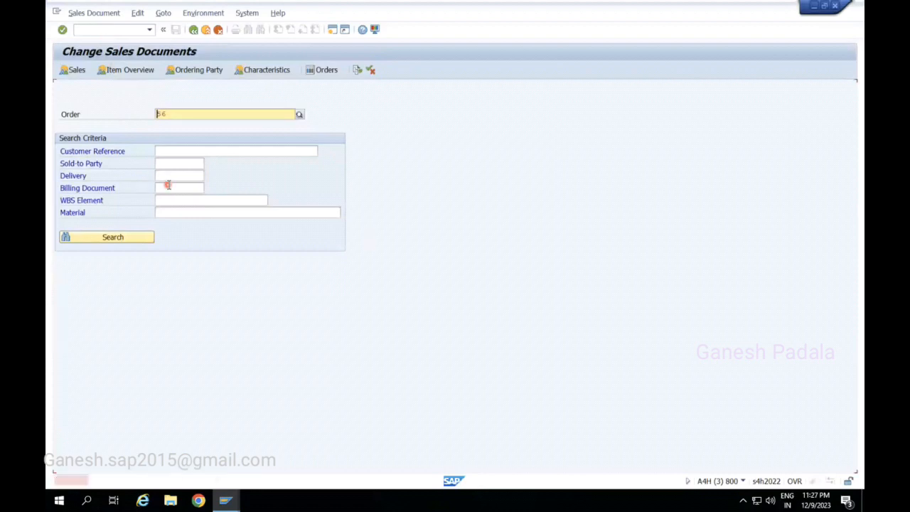
- Switch back to the session holding the order's item data and reopen the SMK online order for change
{"action": "key", "text": "super+Tab"}
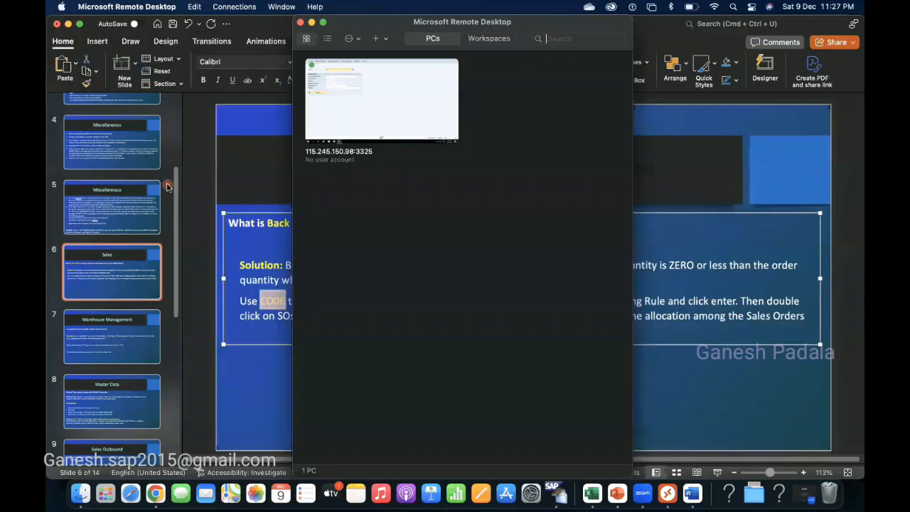
{"action": "left_click", "coordinate": [369, 97]}
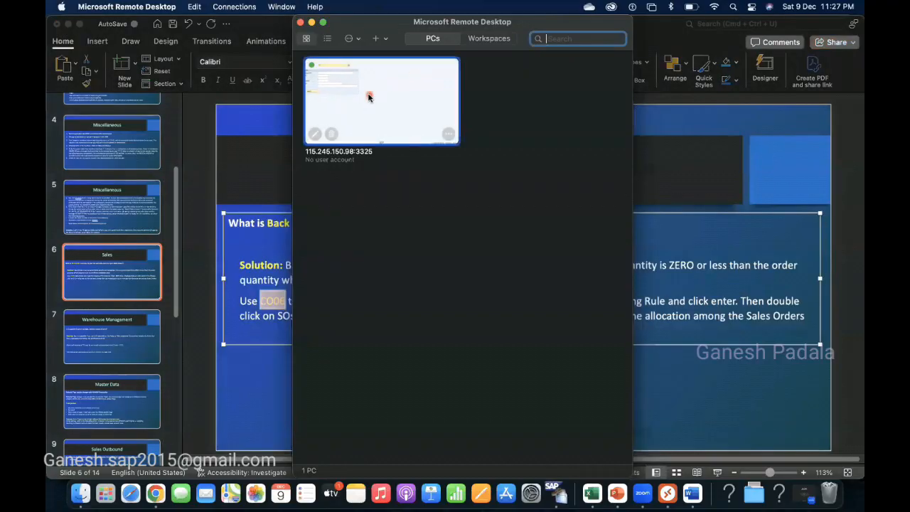
{"action": "double_click", "coordinate": [369, 97]}
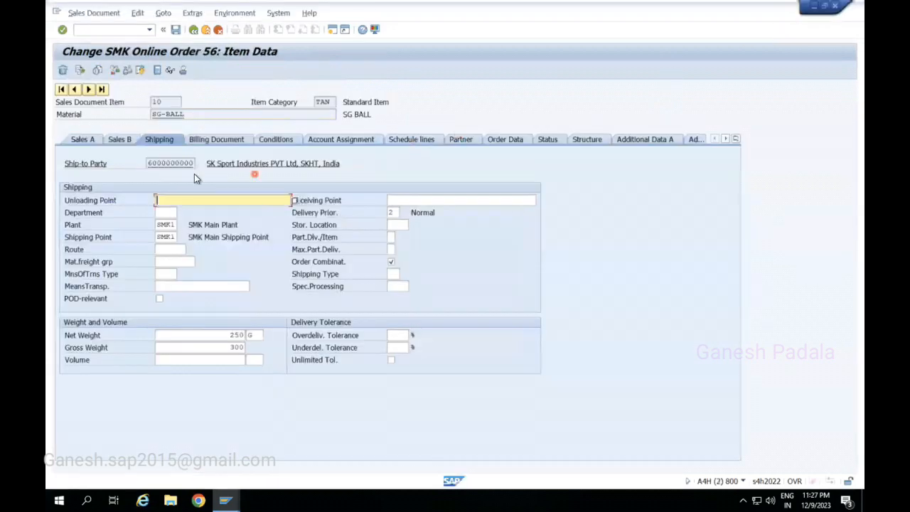
{"action": "left_click", "coordinate": [110, 29]}
{"action": "type", "text": "/NVA0"}
{"action": "key", "text": "Return"}
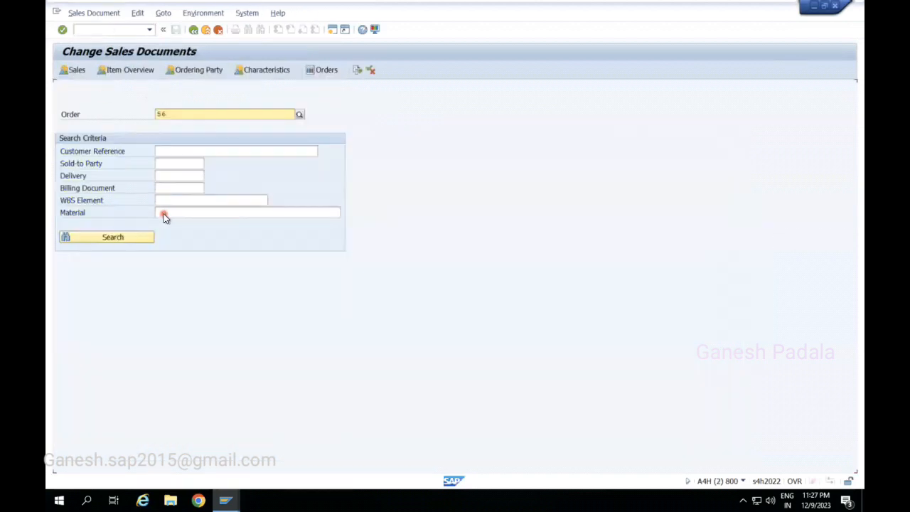
{"action": "key", "text": "Return"}
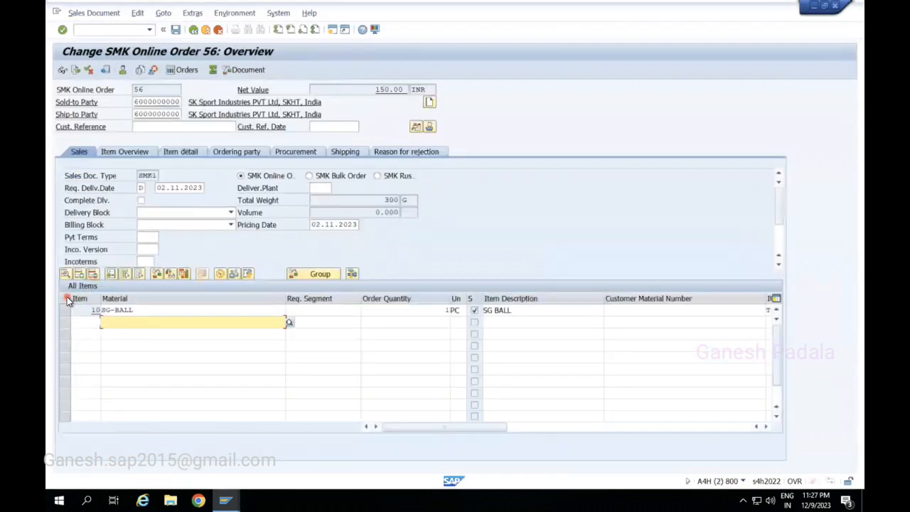
- Run the availability check on the SG-BALL item, accept complete delivery and try to save the order
{"action": "left_click", "coordinate": [64, 311]}
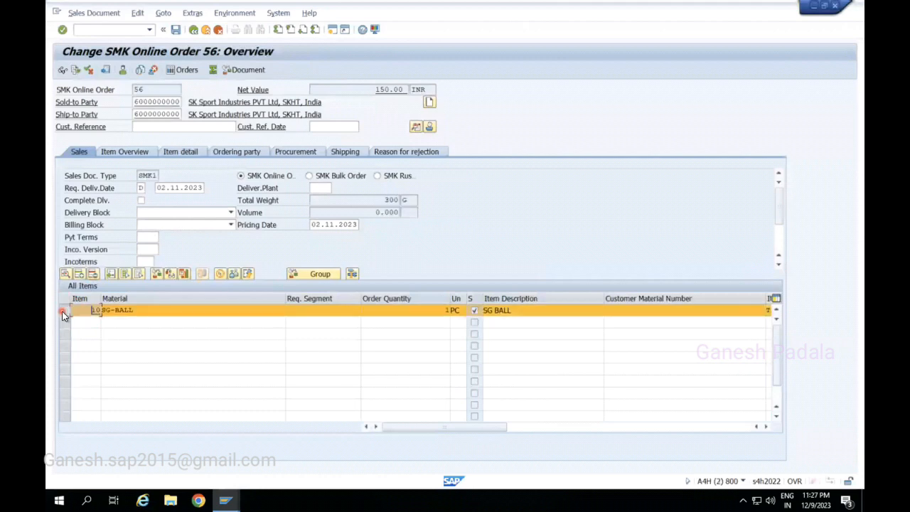
{"action": "left_click", "coordinate": [158, 276]}
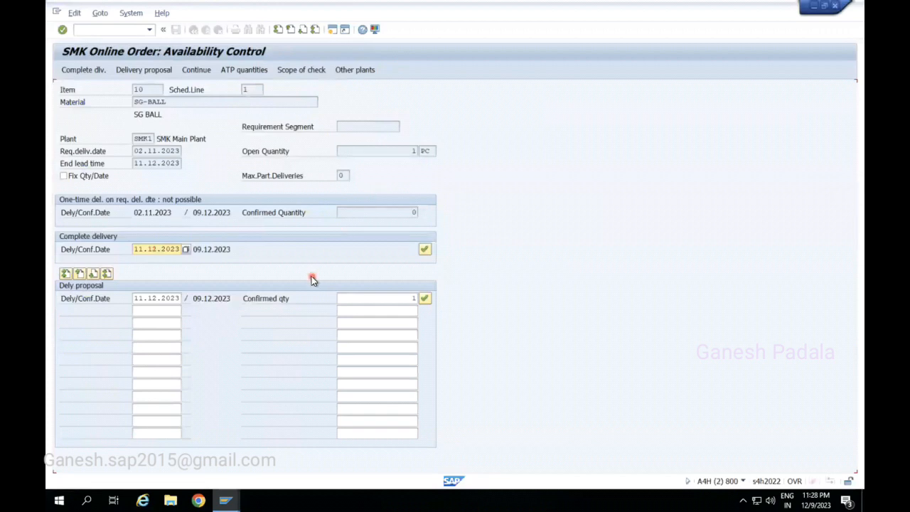
{"action": "left_click", "coordinate": [370, 310]}
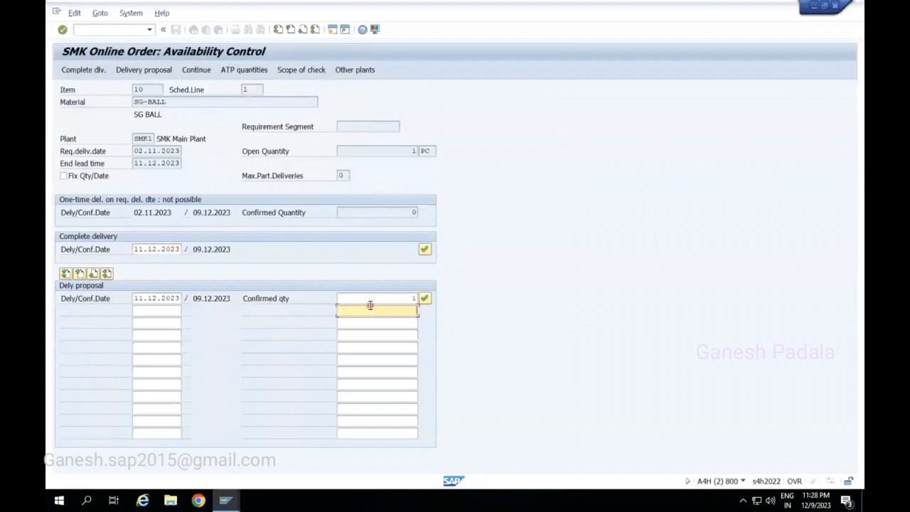
{"action": "left_click", "coordinate": [80, 74]}
{"action": "left_click", "coordinate": [75, 70]}
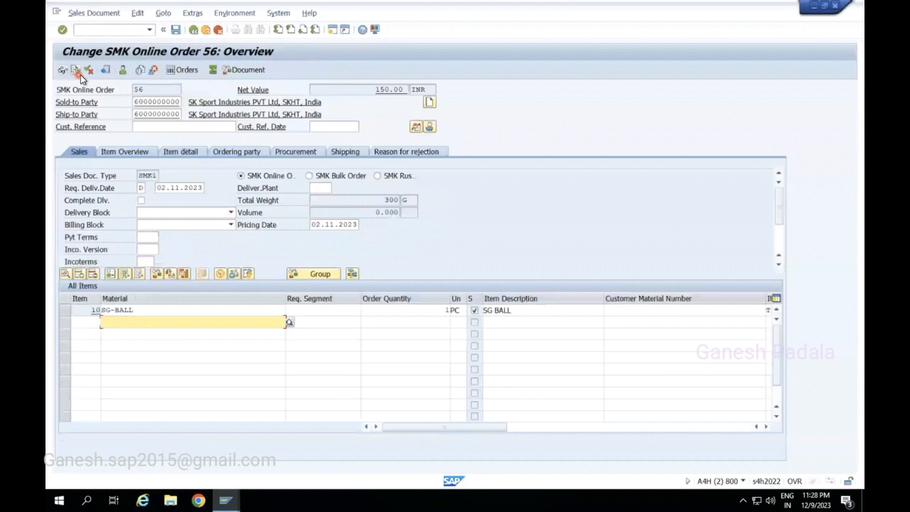
{"action": "left_click", "coordinate": [176, 29]}
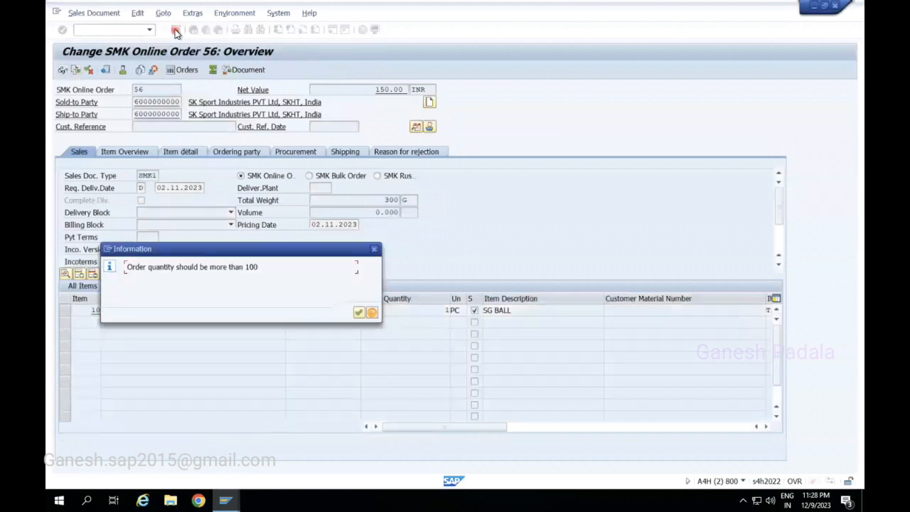
{"action": "left_click", "coordinate": [374, 249]}
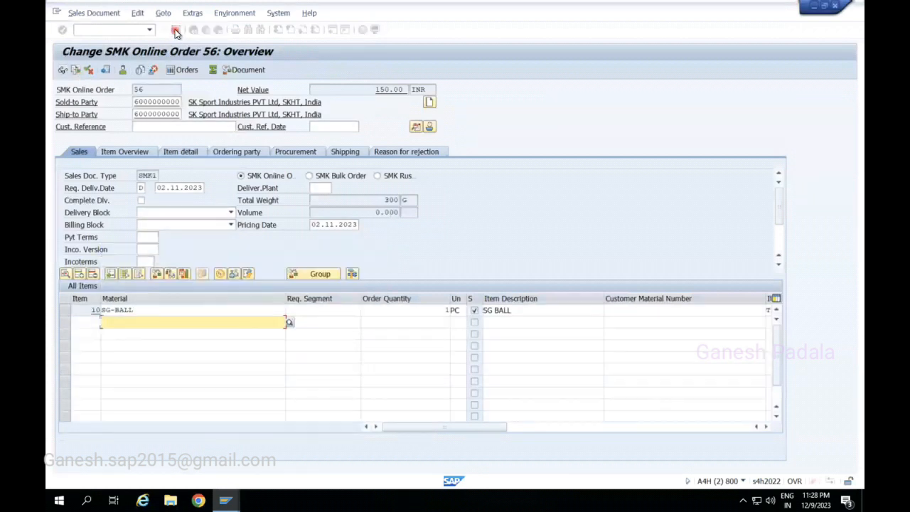
- Set the order quantity of the SG-BALL item to 100 PC and save the order
{"action": "left_click", "coordinate": [416, 309]}
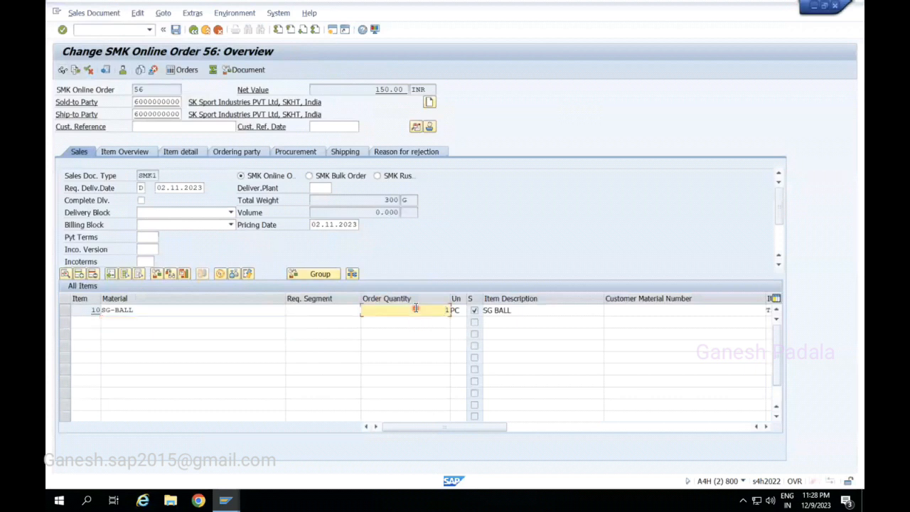
{"action": "type", "text": "00"}
{"action": "key", "text": "Return"}
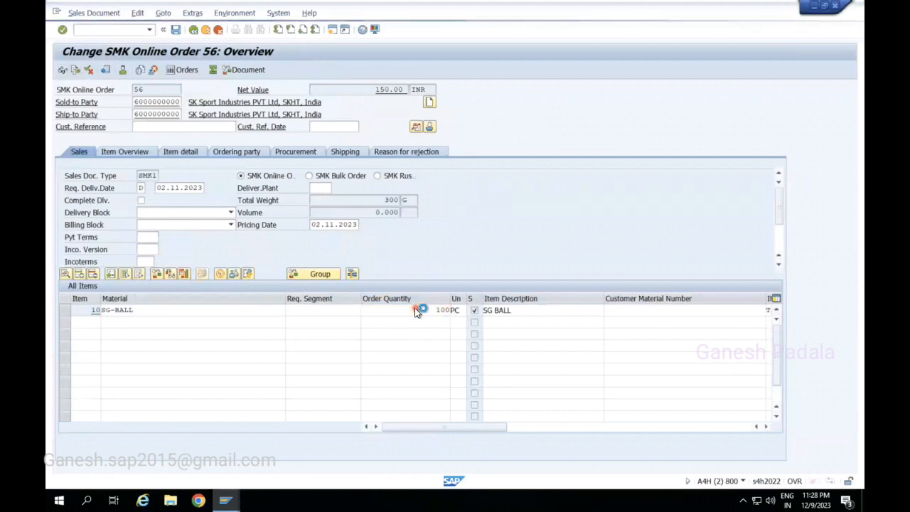
{"action": "key", "text": "Return"}
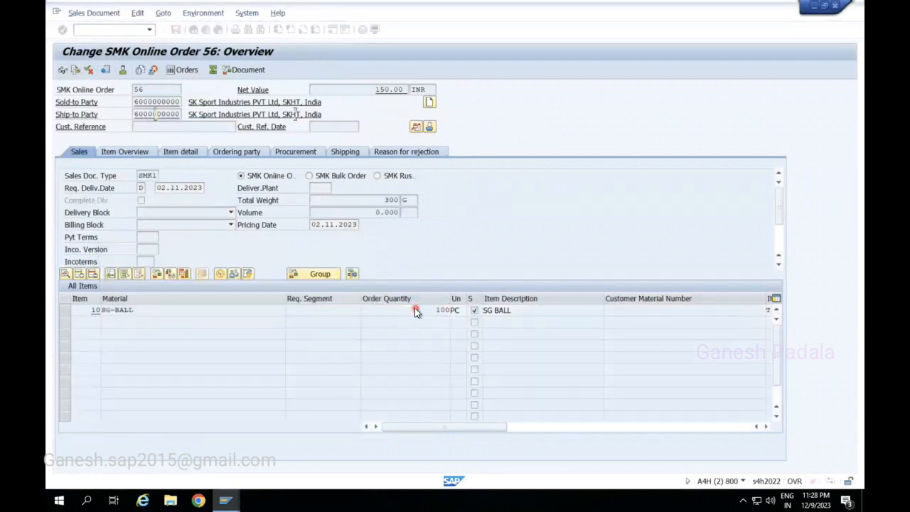
{"action": "key", "text": "ctrl+s"}
{"action": "key", "text": "Return"}
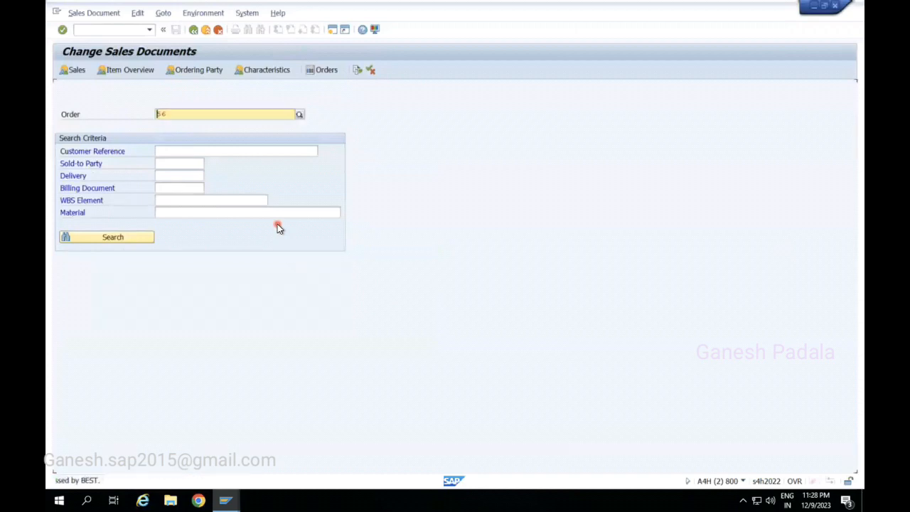
- Reopen the SMK online order for change, check its document flow and return to the order overview
{"action": "key", "text": "Return"}
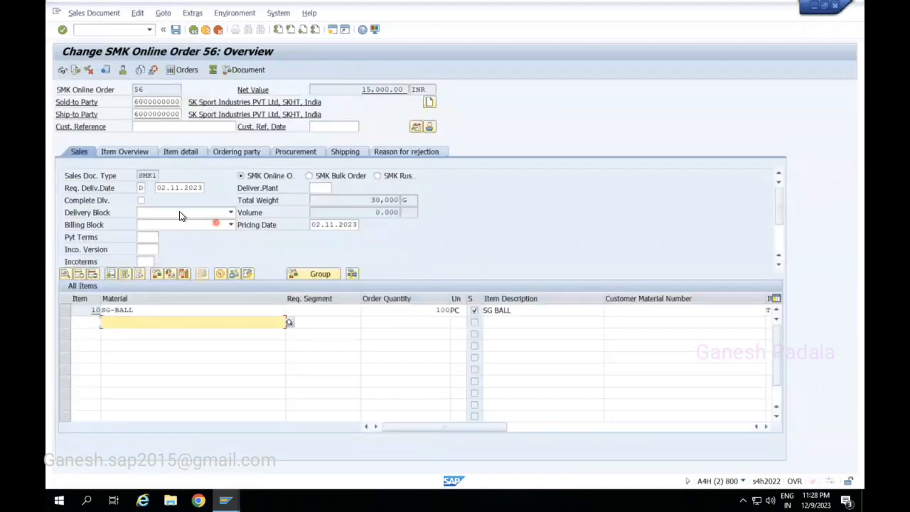
{"action": "left_click", "coordinate": [122, 32]}
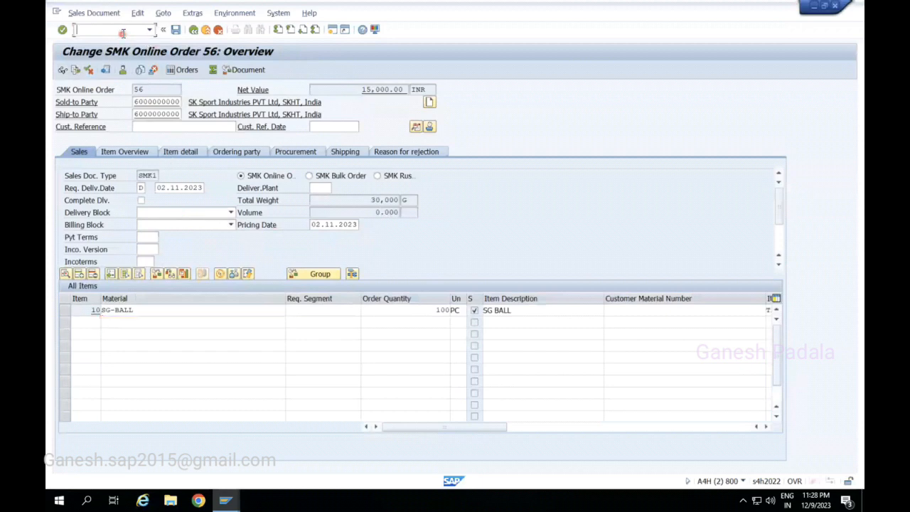
{"action": "left_click", "coordinate": [141, 89]}
{"action": "left_click", "coordinate": [76, 71]}
{"action": "left_click", "coordinate": [135, 104]}
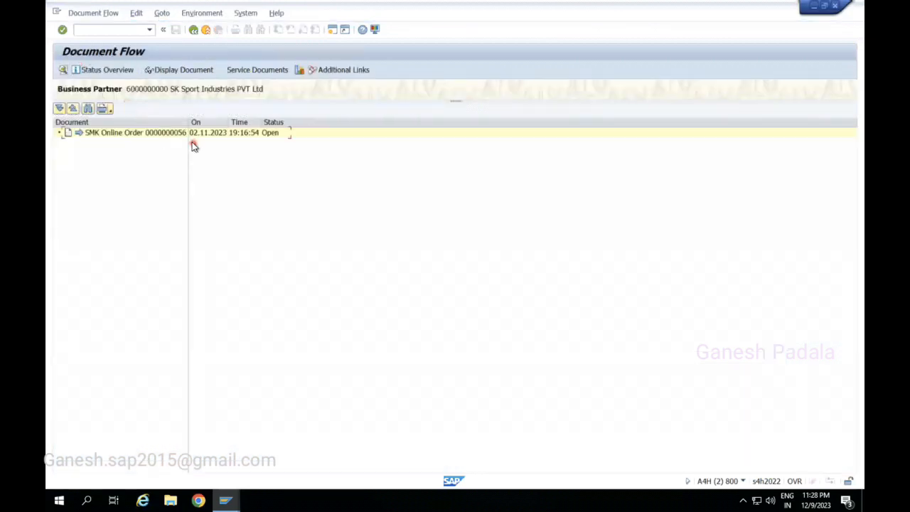
{"action": "left_click", "coordinate": [196, 34]}
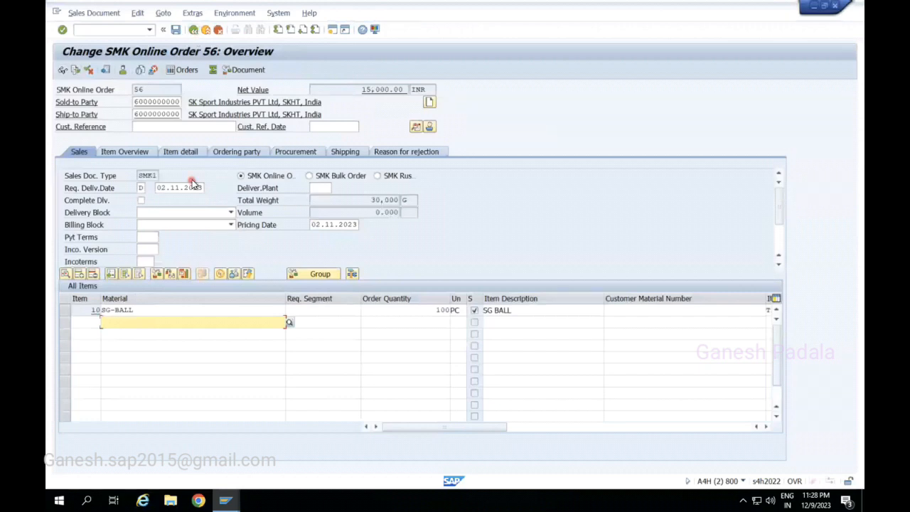
- Examine the available delivery block and billing block reasons in the order header without choosing any
{"action": "left_click", "coordinate": [172, 214]}
{"action": "left_click", "coordinate": [171, 213]}
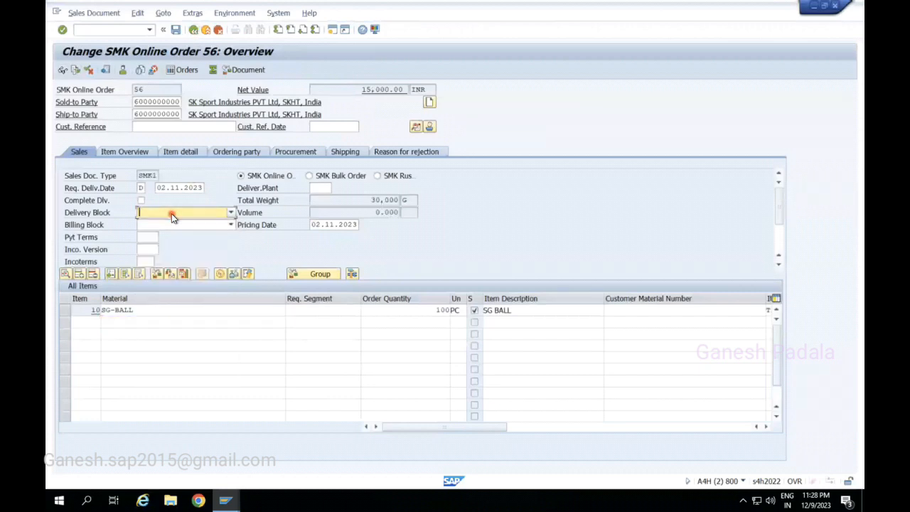
{"action": "left_click", "coordinate": [163, 224]}
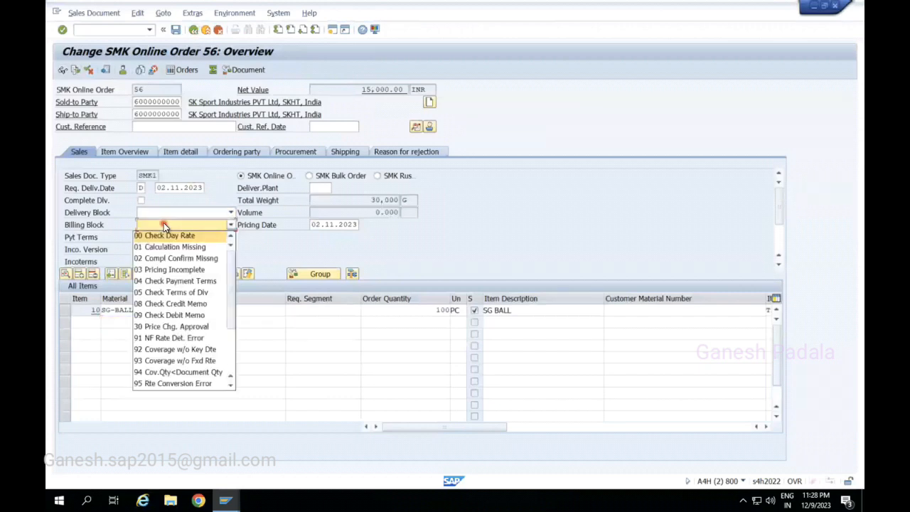
{"action": "left_click", "coordinate": [217, 193]}
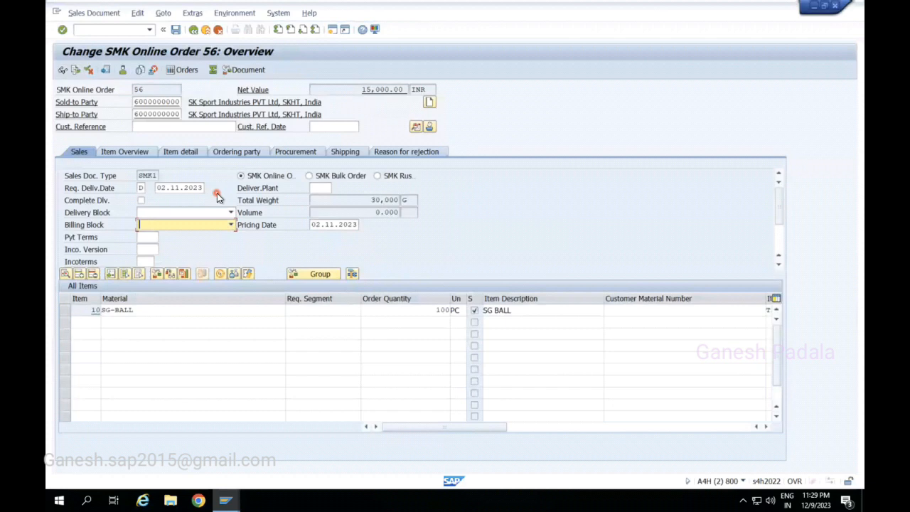
{"action": "left_click", "coordinate": [203, 213]}
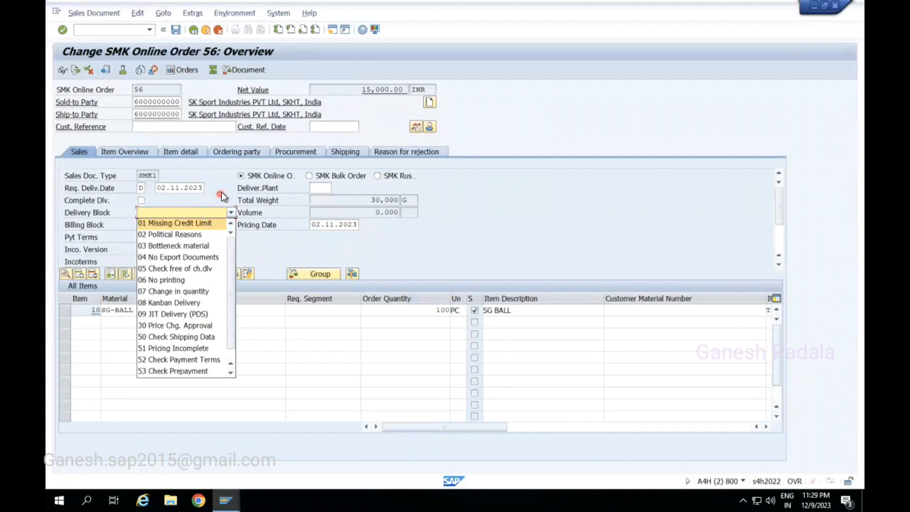
{"action": "left_click", "coordinate": [222, 193]}
- Leave the sales order change transaction with the command /n
{"action": "left_click", "coordinate": [105, 29]}
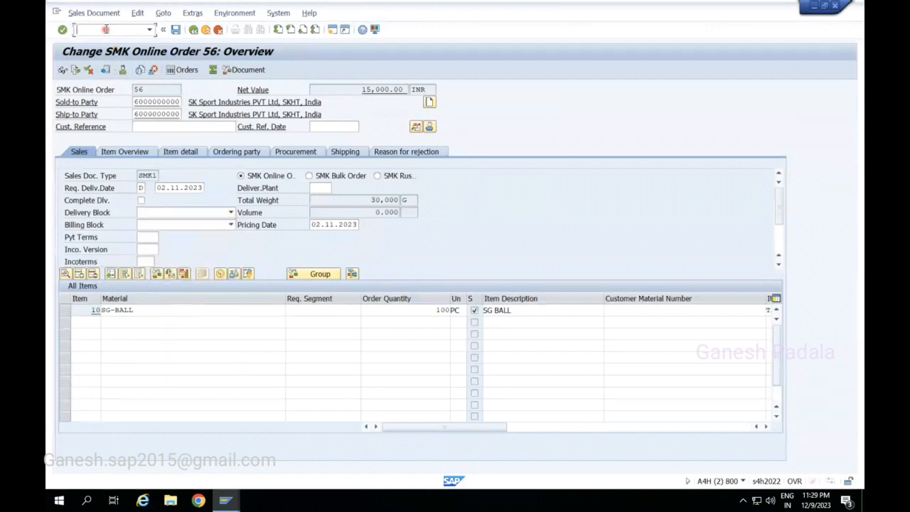
{"action": "type", "text": "/n"}
{"action": "key", "text": "Return"}
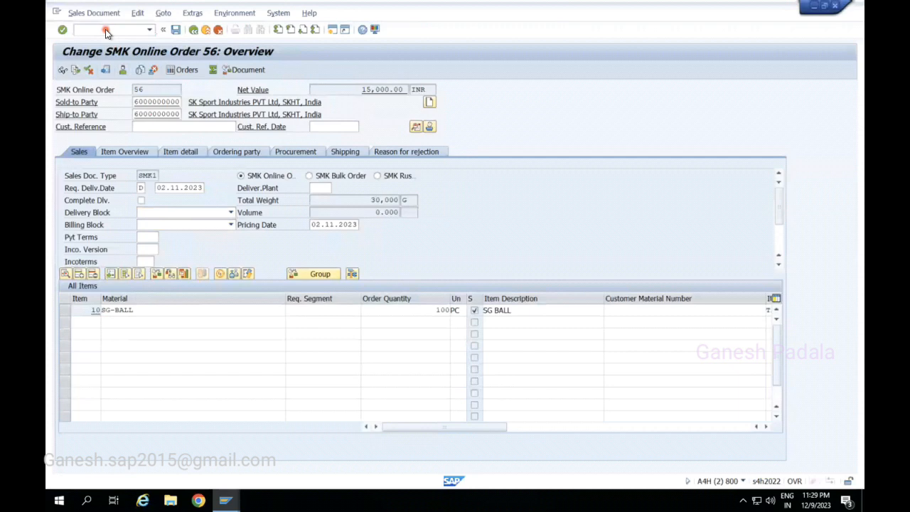